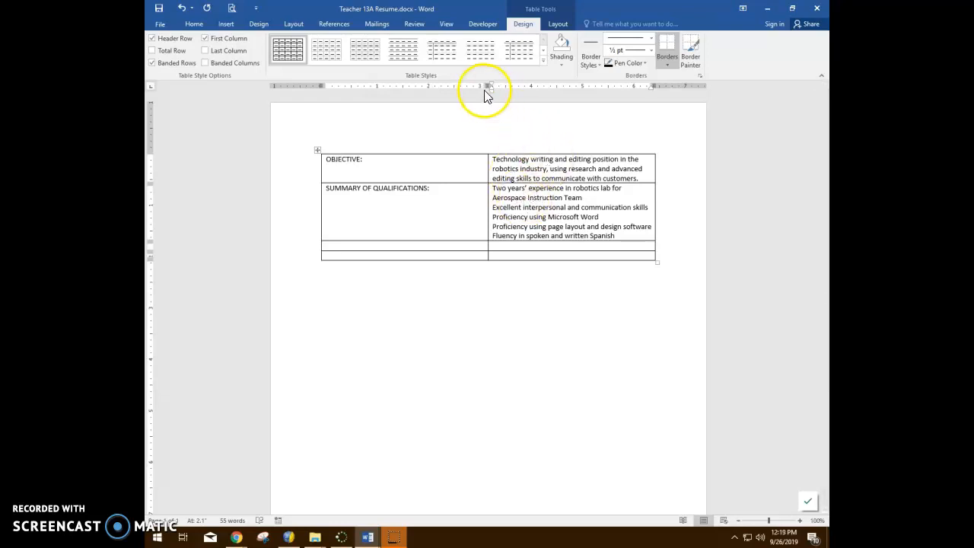
Save the resume and enter the label "EXPERIENCE:" in the first cell of the table's third row.
click(194, 24)
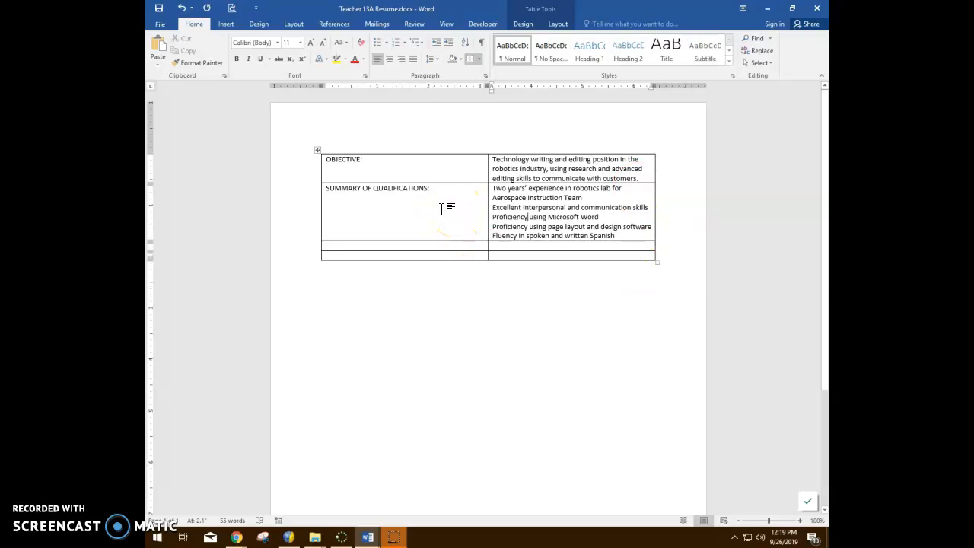
click(158, 9)
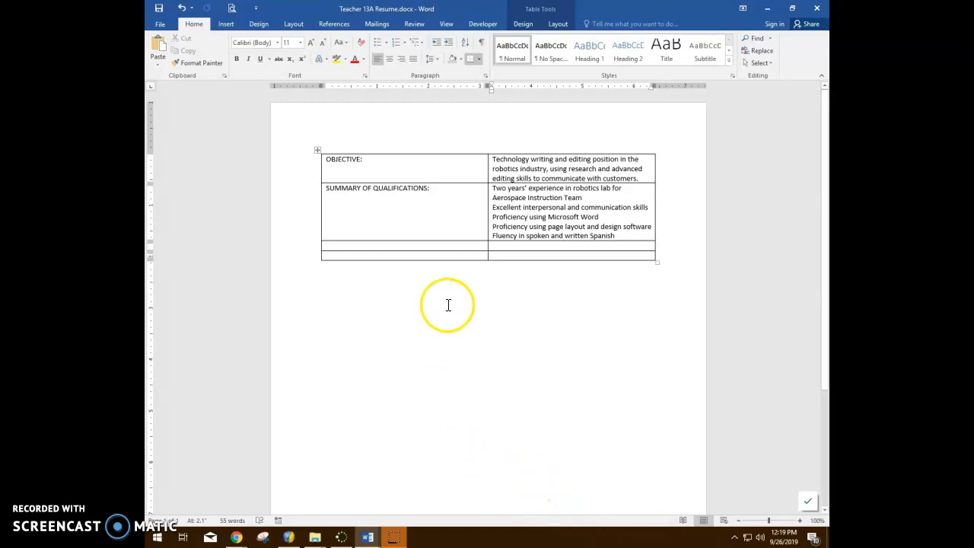
click(428, 244)
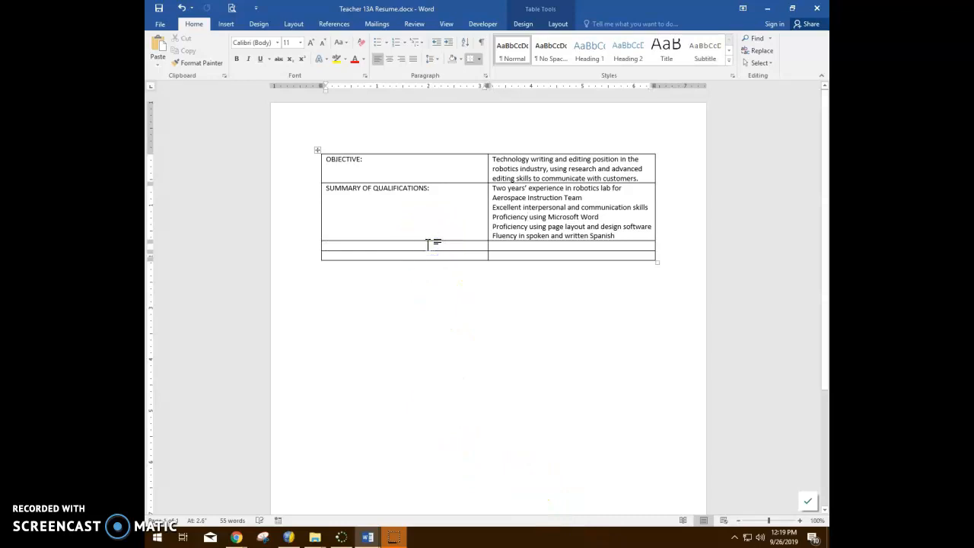
text(EXP)
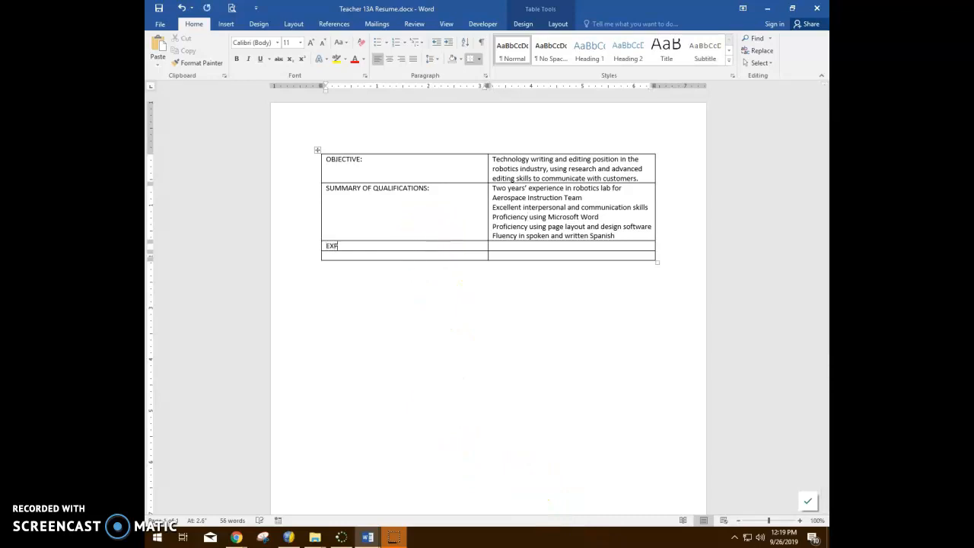
text(ERIENCE:)
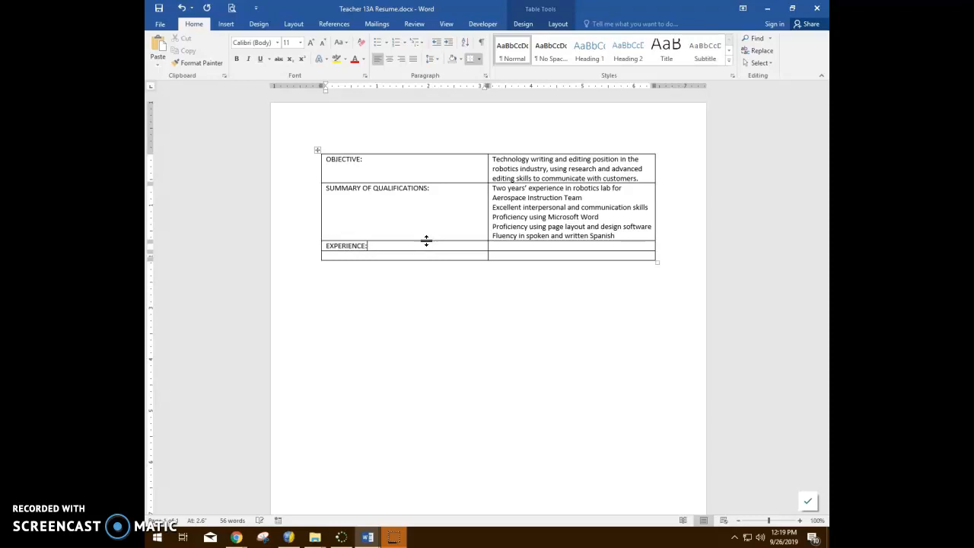
Enter the Instructional Lab Assistant job with its dates and two duties in the cell beside EXPERIENCE.
click(420, 236)
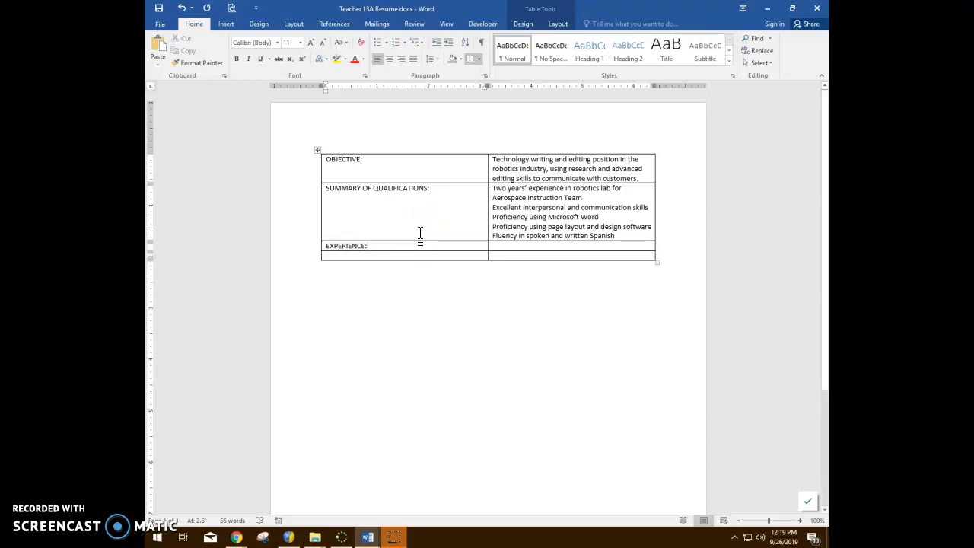
key(Tab)
click(460, 237)
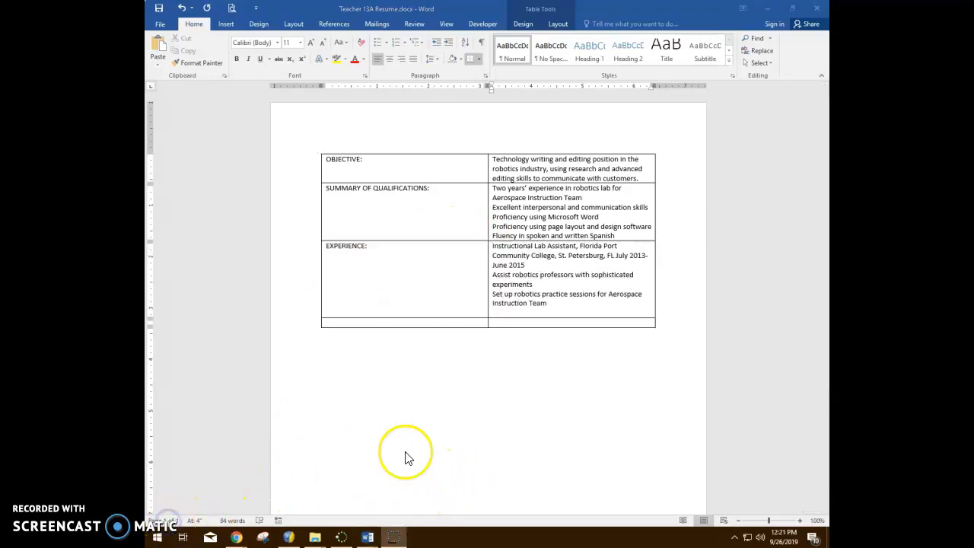
Show the formatting marks and open an enlarged file-insertion dialog for adding text from a file at the end of the Experience cell.
click(481, 44)
click(481, 44)
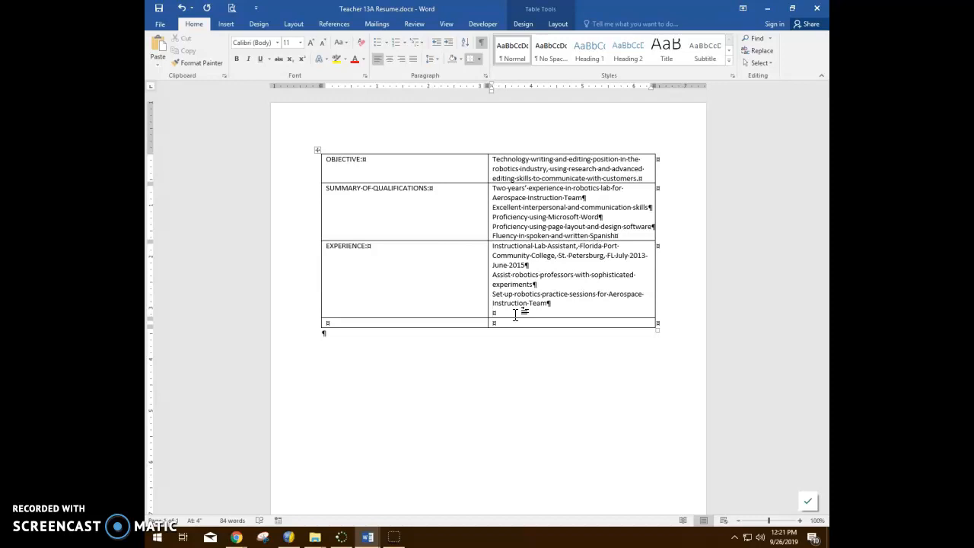
click(231, 24)
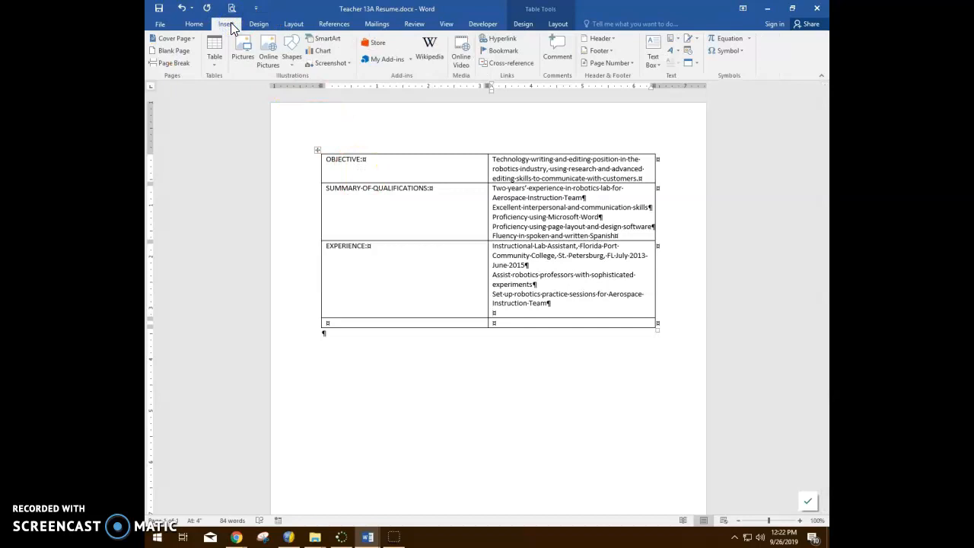
click(699, 69)
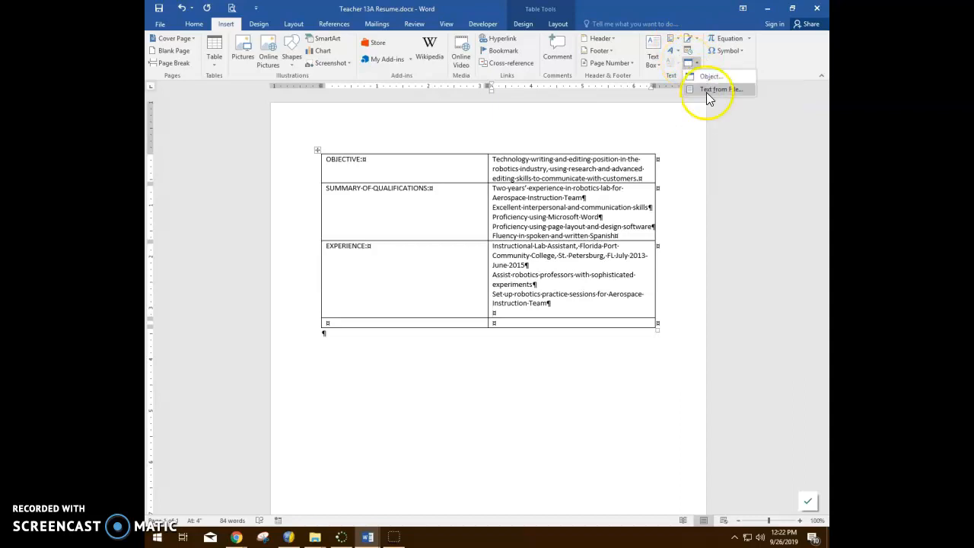
click(706, 91)
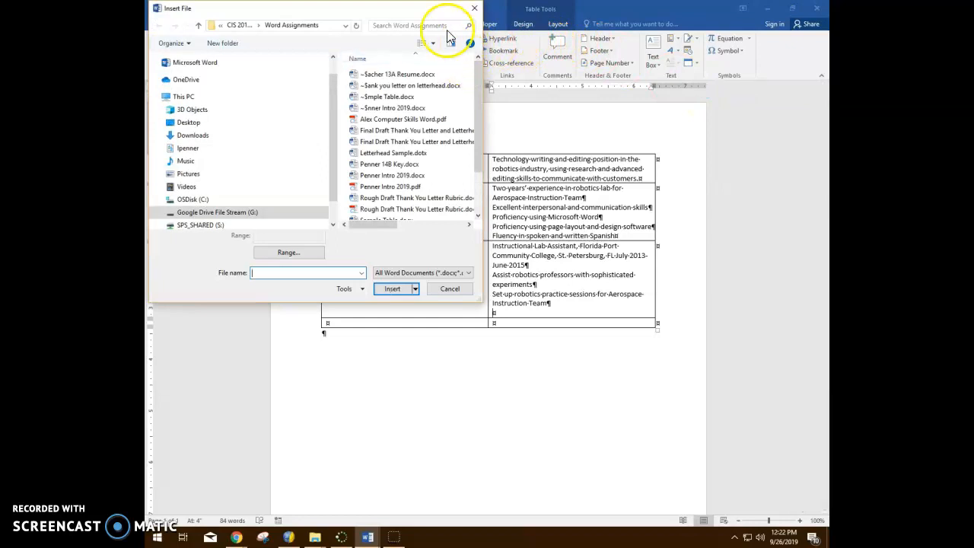
drag(479, 302, 746, 457)
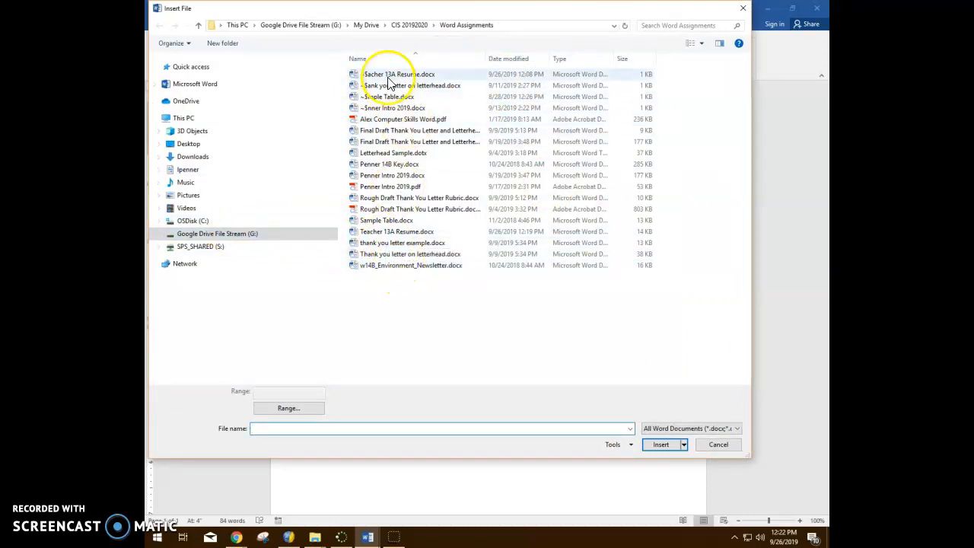
Browse from CIS 20192020 through 2016 Student Data Files and AIO_Student_Data_Files_BulkDownload to the AIO_ch13_student_data_files folder.
click(410, 26)
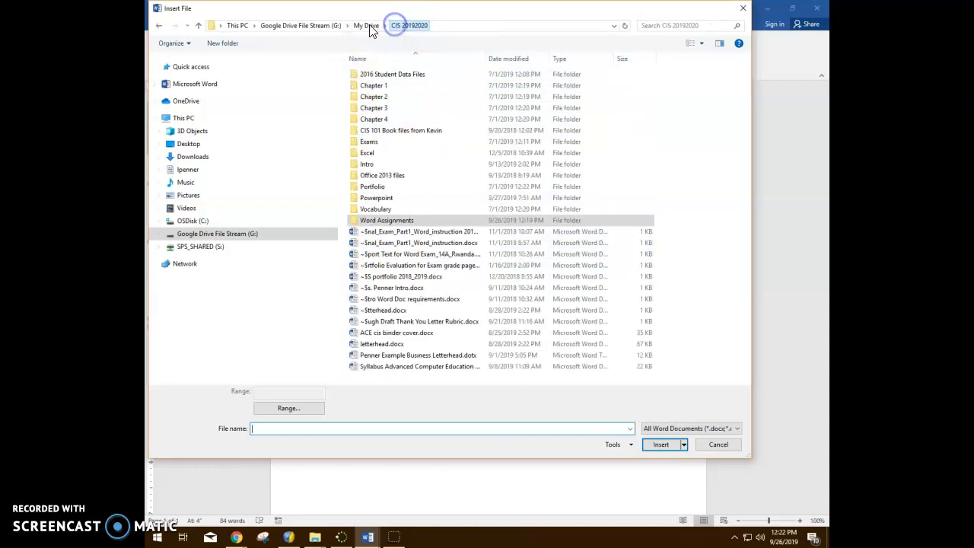
double_click(392, 75)
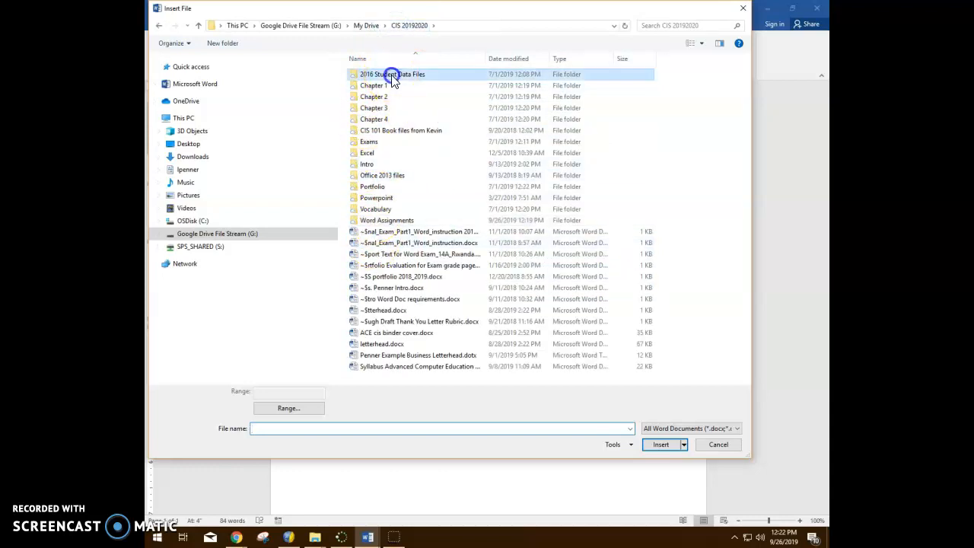
click(395, 87)
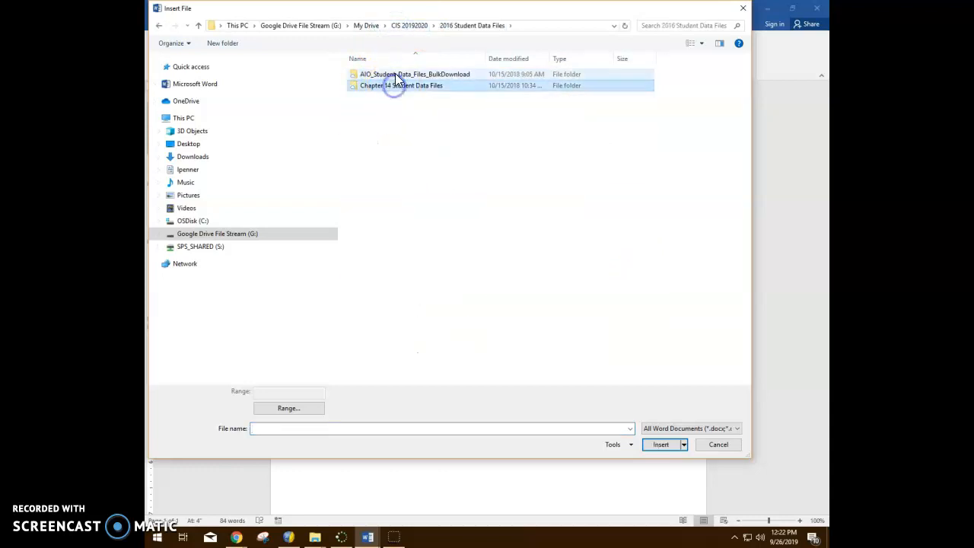
double_click(394, 73)
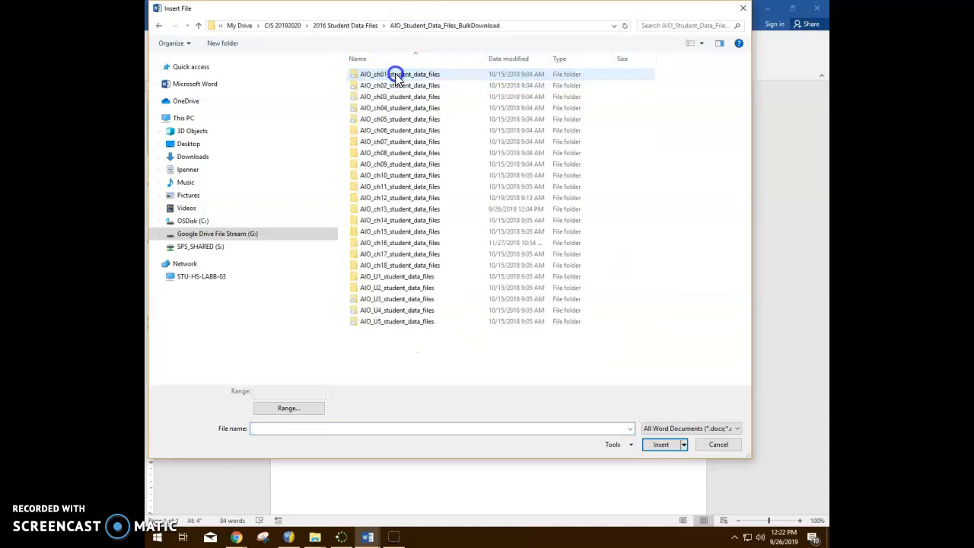
double_click(413, 209)
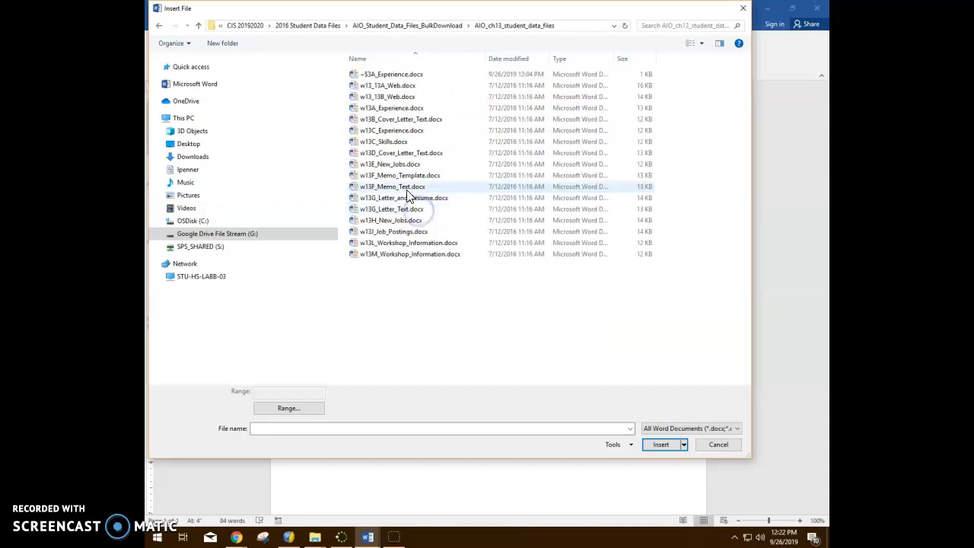
Try inserting the text of w13_13A_Web.docx into the Experience cell and undo the insertion.
double_click(401, 87)
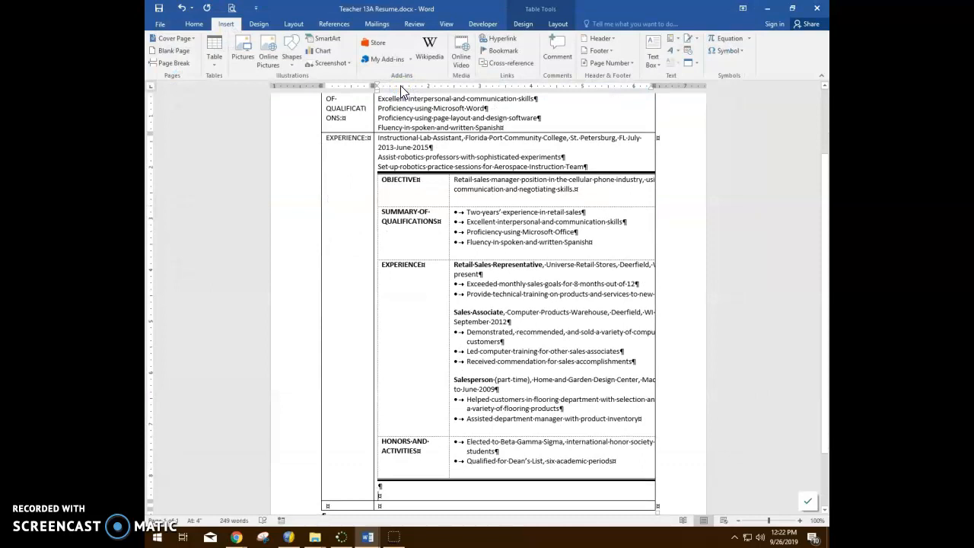
click(181, 8)
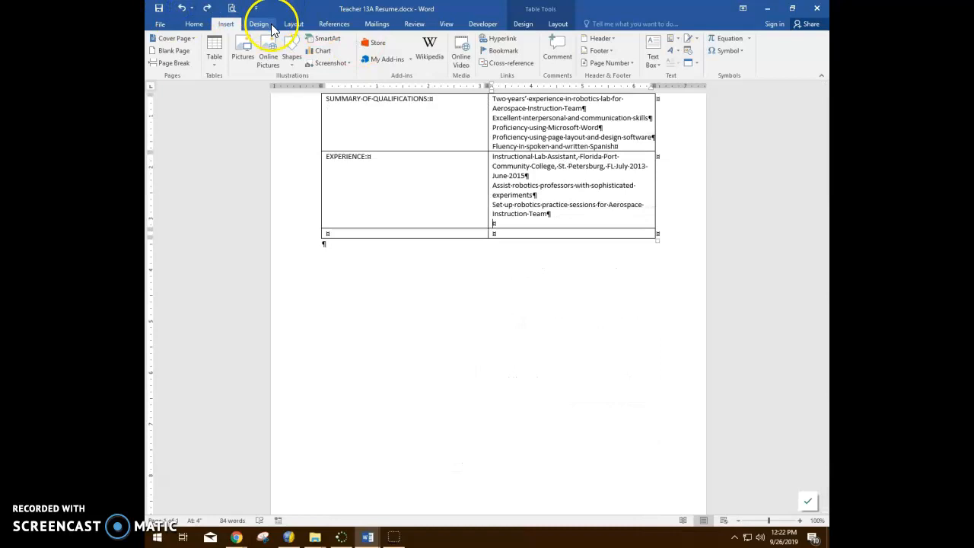
Insert the text from the file w13A_Experience.docx at the end of the Experience cell.
click(695, 65)
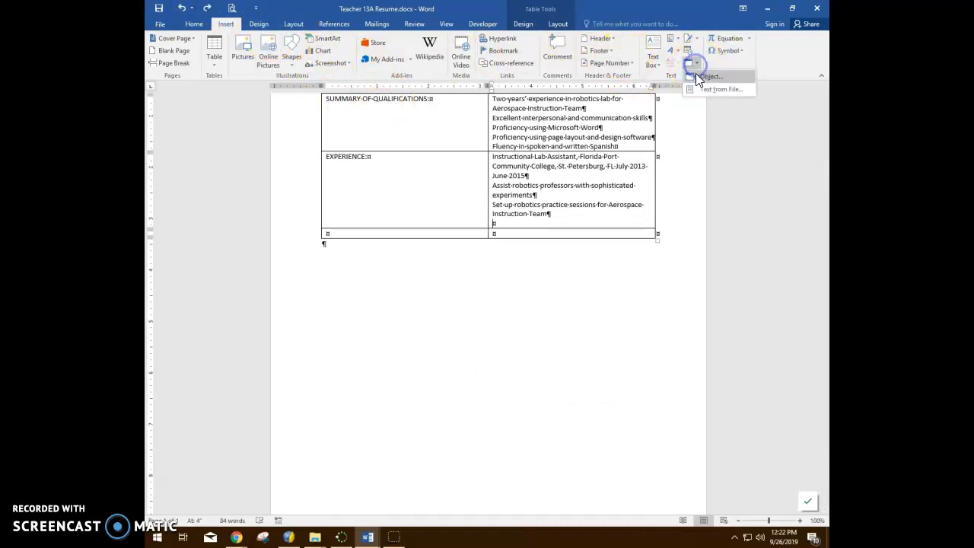
click(700, 90)
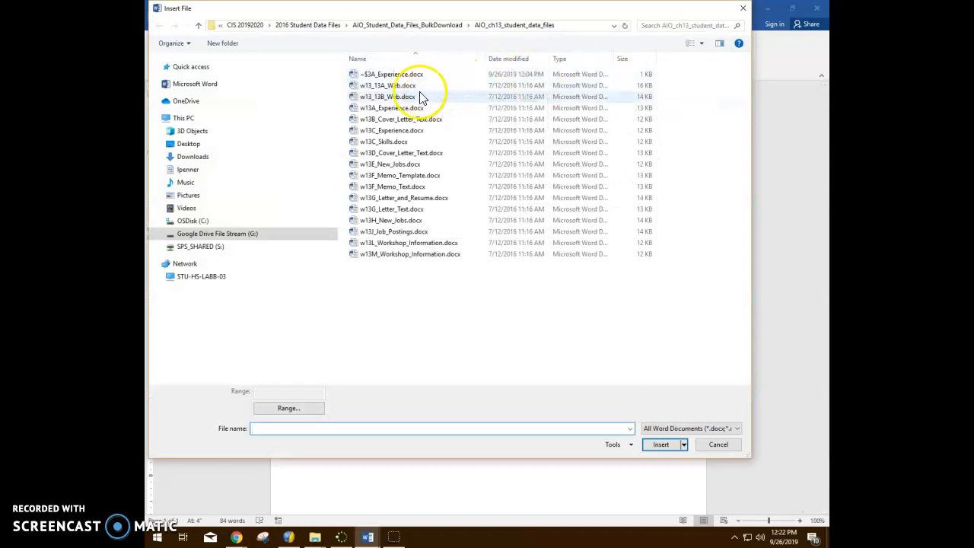
click(384, 111)
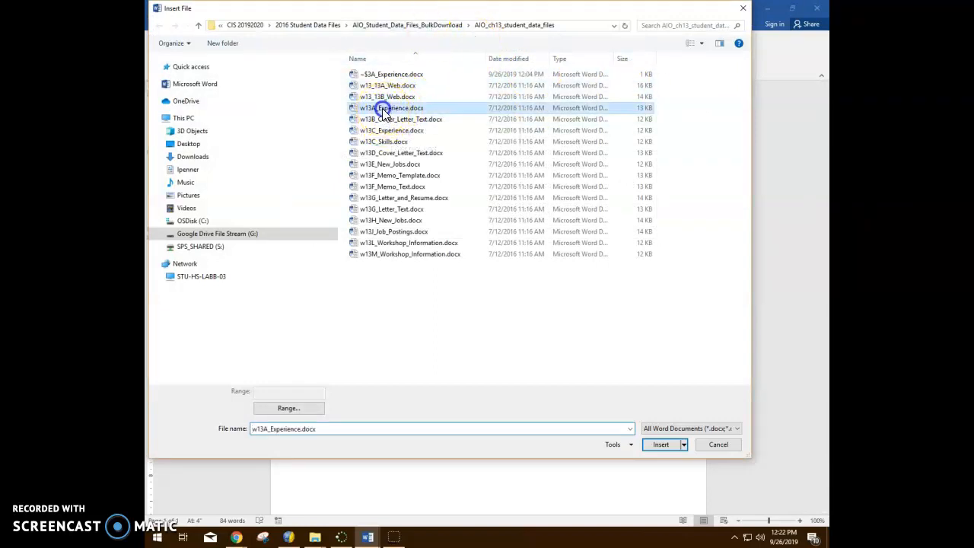
click(660, 444)
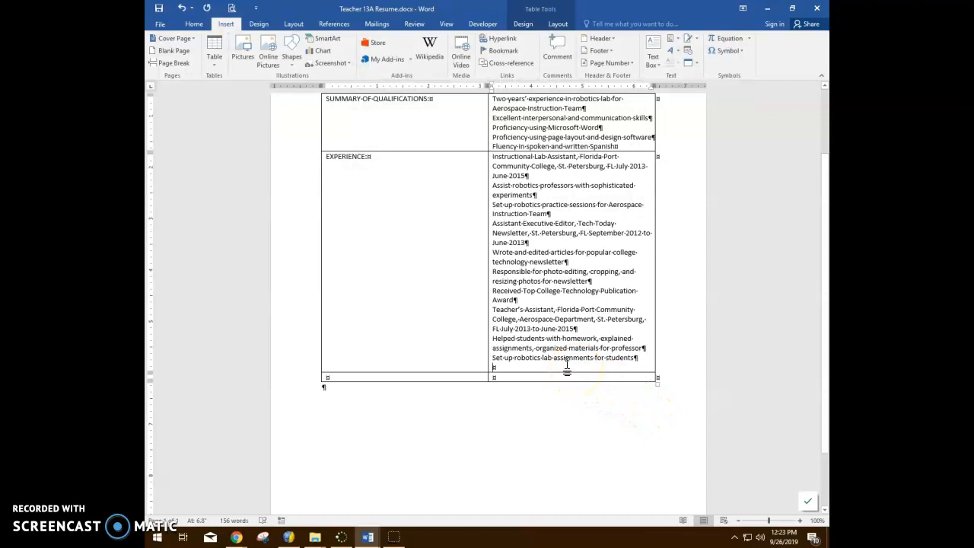
Fill the last table row with "HONORS AND ACTIVITIES:" and its three entries, and hide the formatting marks.
key(Tab)
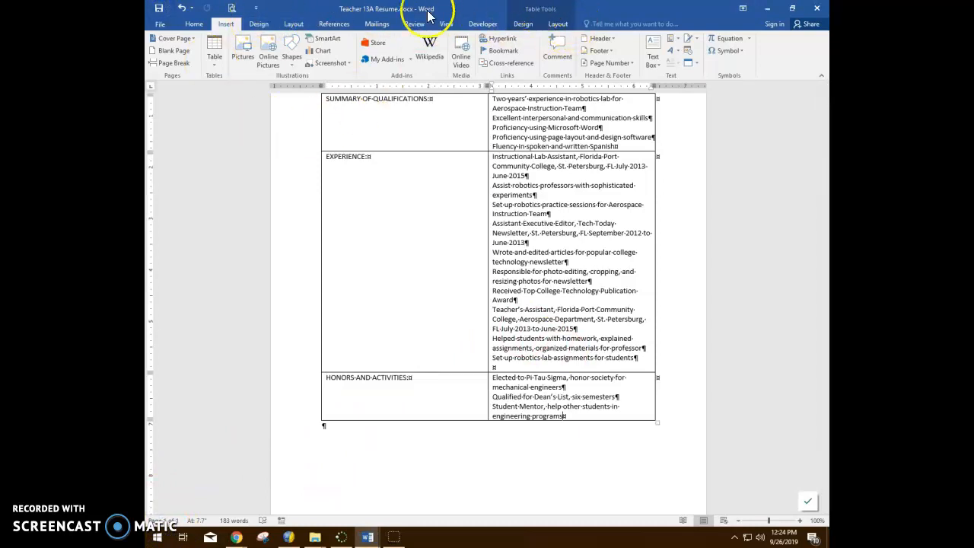
click(194, 24)
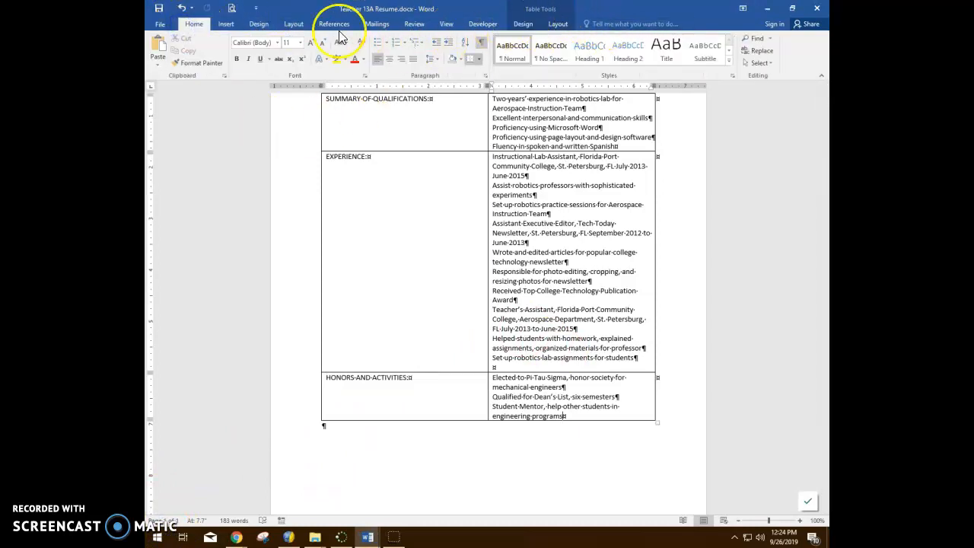
click(481, 42)
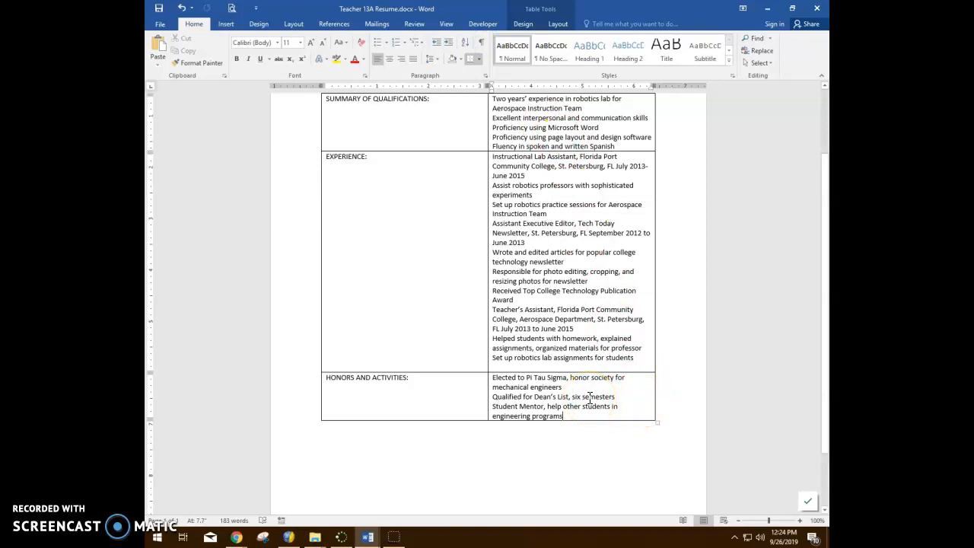
Apply bullets to the second-column text of the Summary of Qualifications, Experience, and Honors and Activities rows.
key(ctrl+Home)
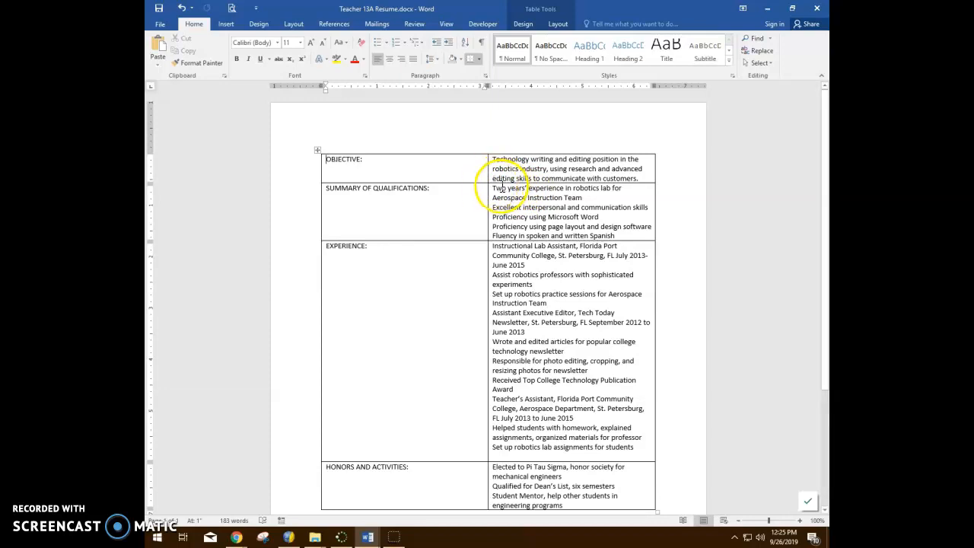
drag(493, 190, 620, 331)
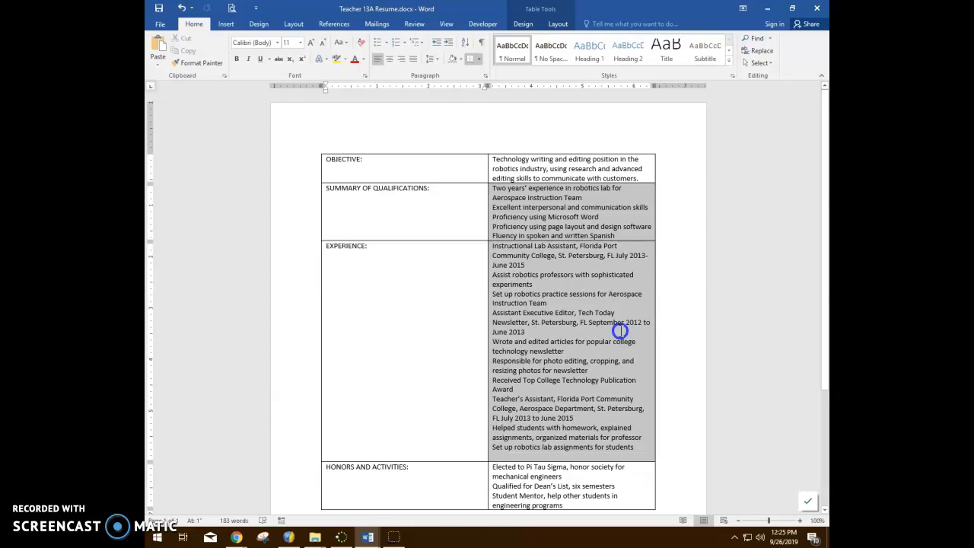
drag(621, 330, 608, 487)
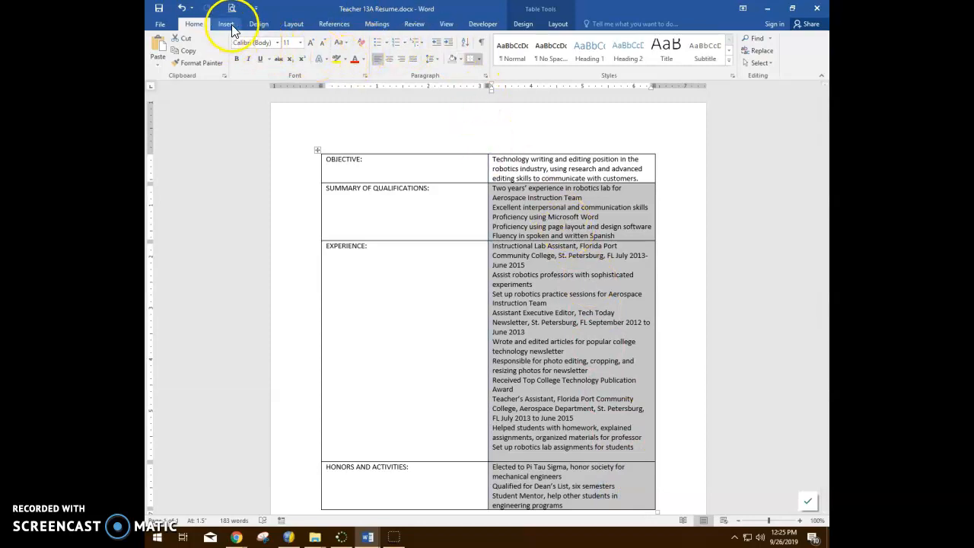
click(379, 45)
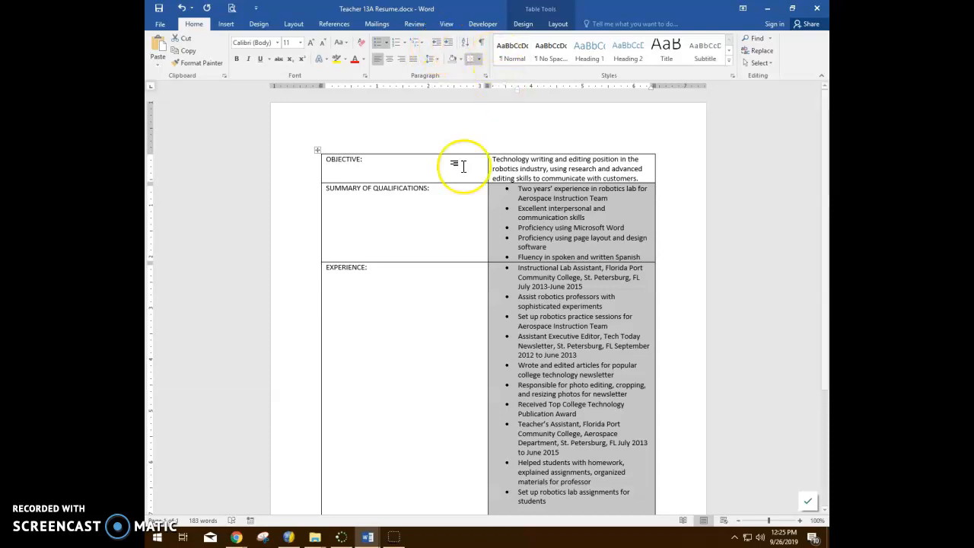
click(472, 325)
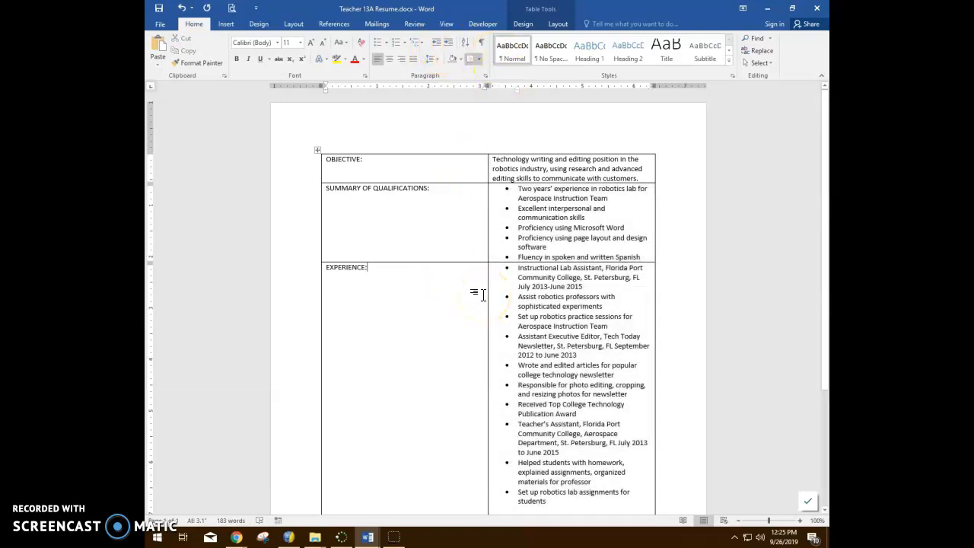
click(487, 283)
click(520, 235)
click(553, 210)
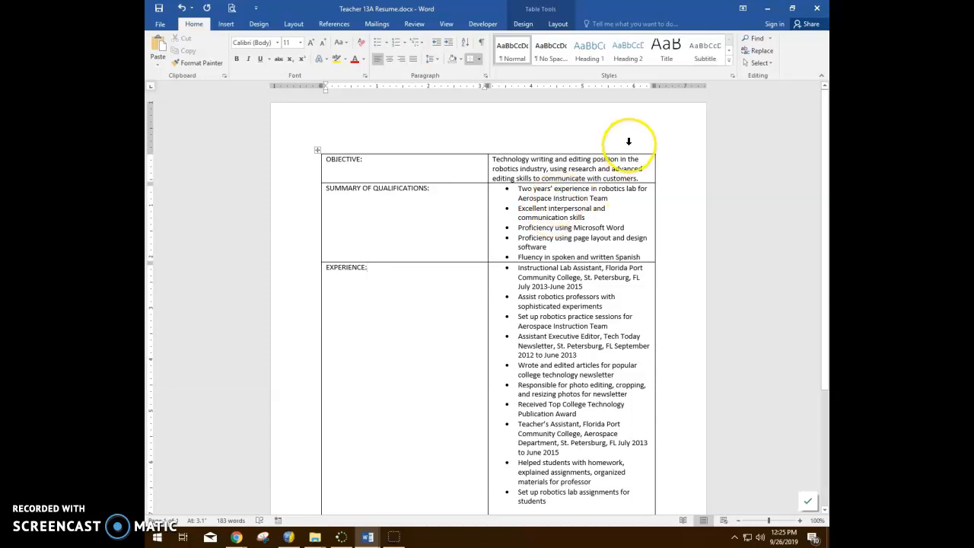
Try decreasing the indent of all bulleted second-column cells from Summary of Qualifications through Honors and Activities, and undo it.
mouse_move(502, 190)
mouse_down()
mouse_move(528, 365)
mouse_move(606, 435)
mouse_up()
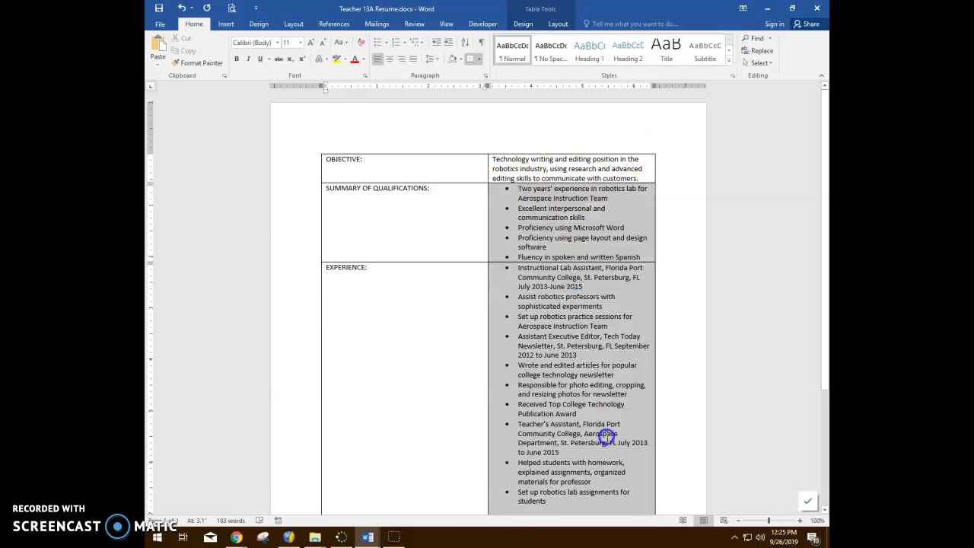
scroll(606, 436, down, 5)
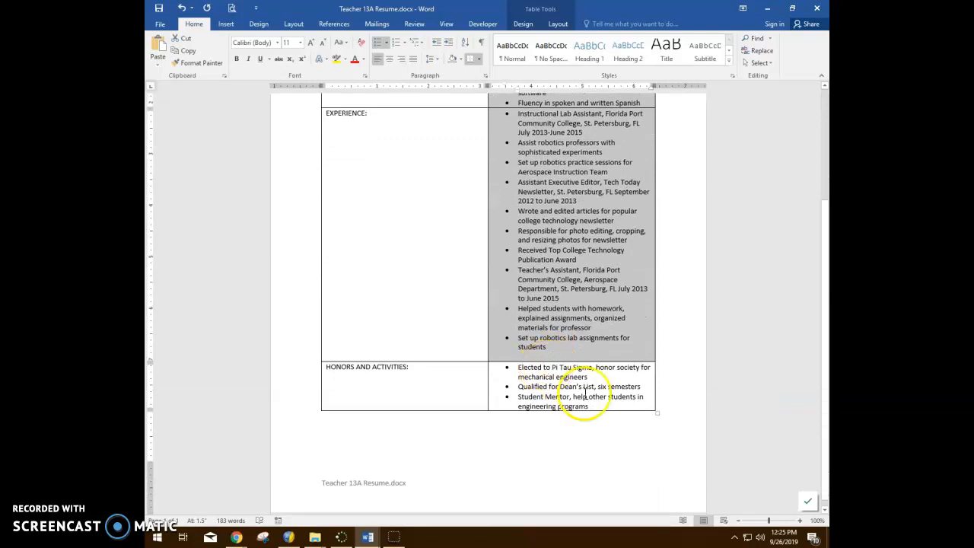
mouse_move(605, 403)
mouse_down()
mouse_move(527, 286)
mouse_move(487, 92)
mouse_move(505, 137)
mouse_move(498, 189)
mouse_up()
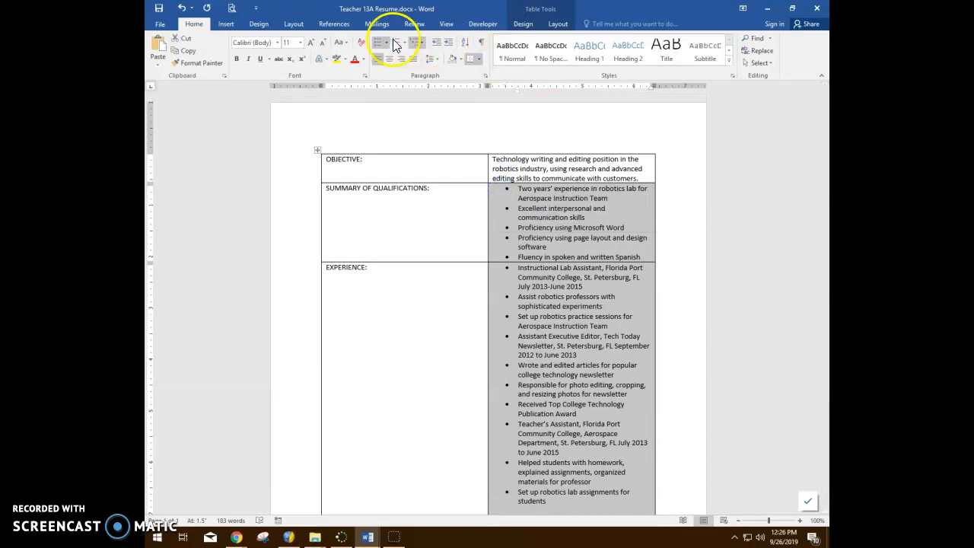
click(434, 43)
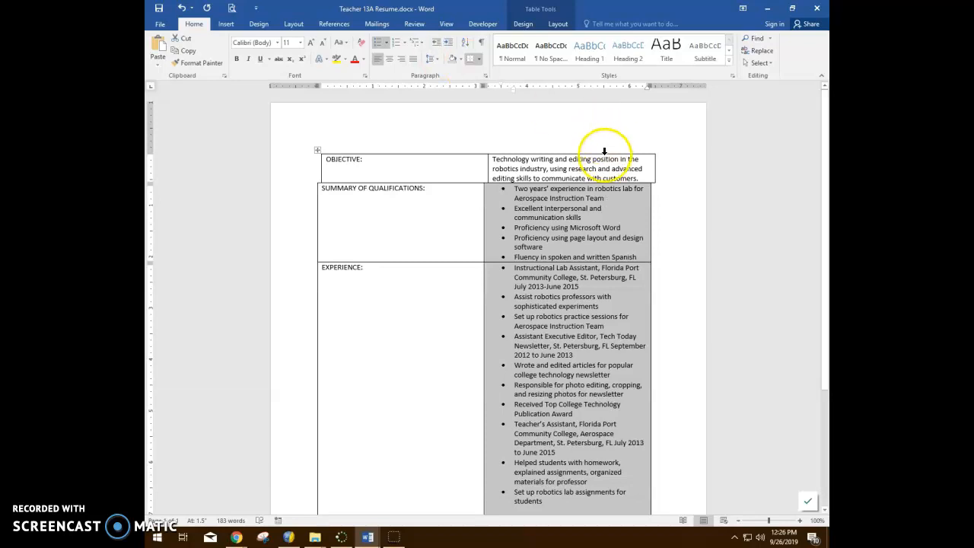
scroll(607, 204, down, 3)
scroll(607, 204, up, 3)
click(504, 167)
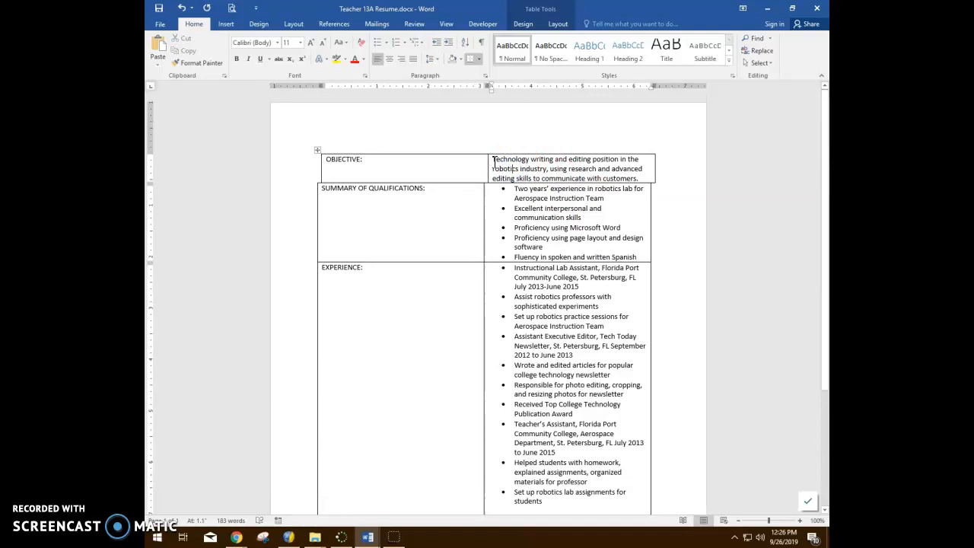
click(500, 188)
drag(500, 190, 531, 198)
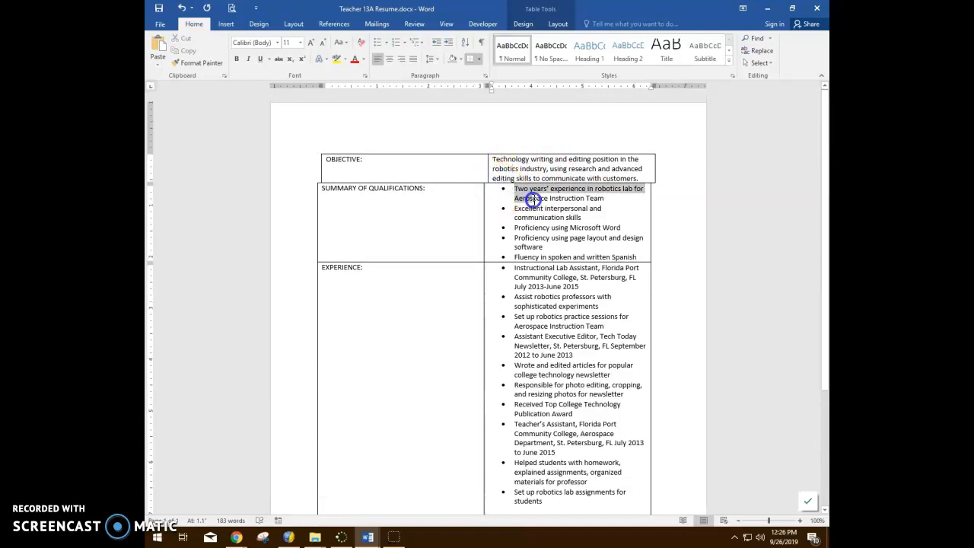
click(183, 9)
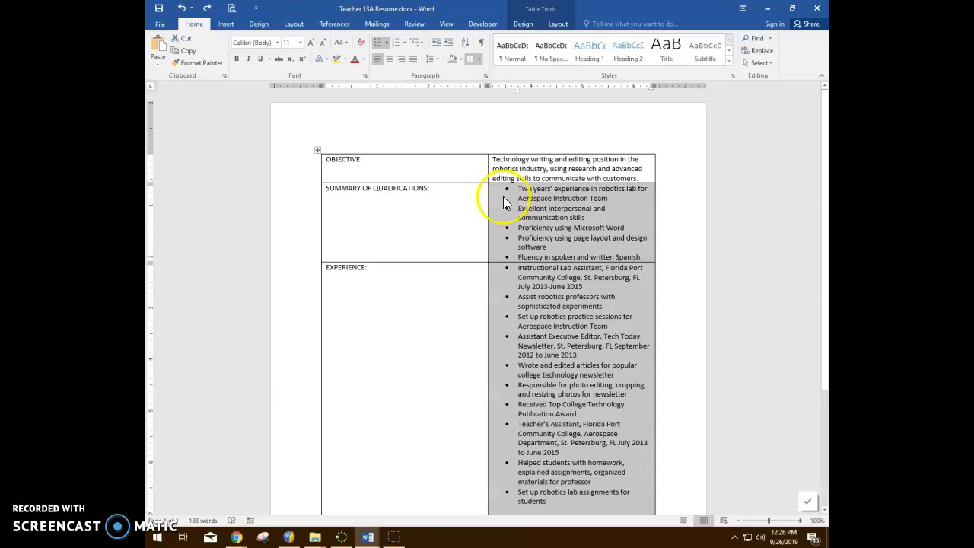
Try decreasing the bullet indent with the insertion point before "Two years' experience", and undo the indent change.
click(439, 41)
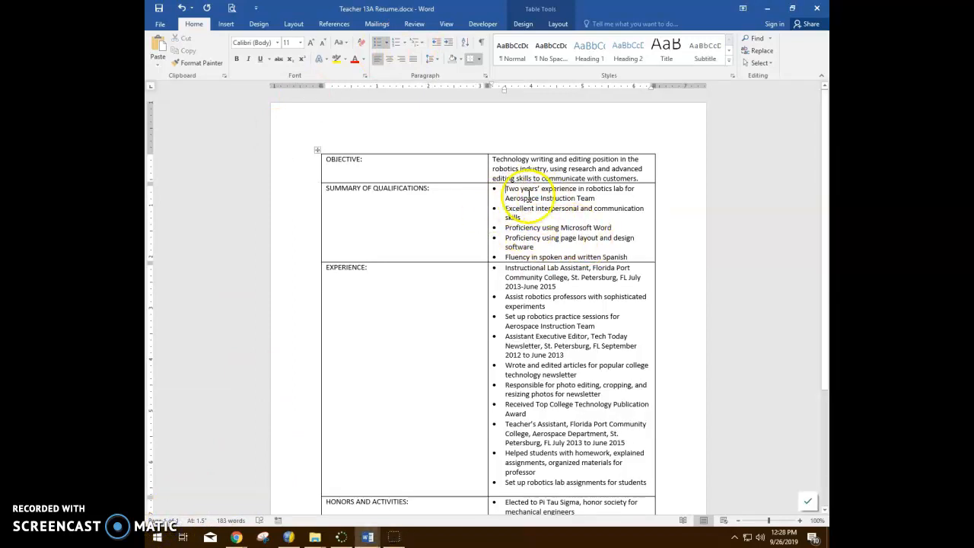
click(506, 189)
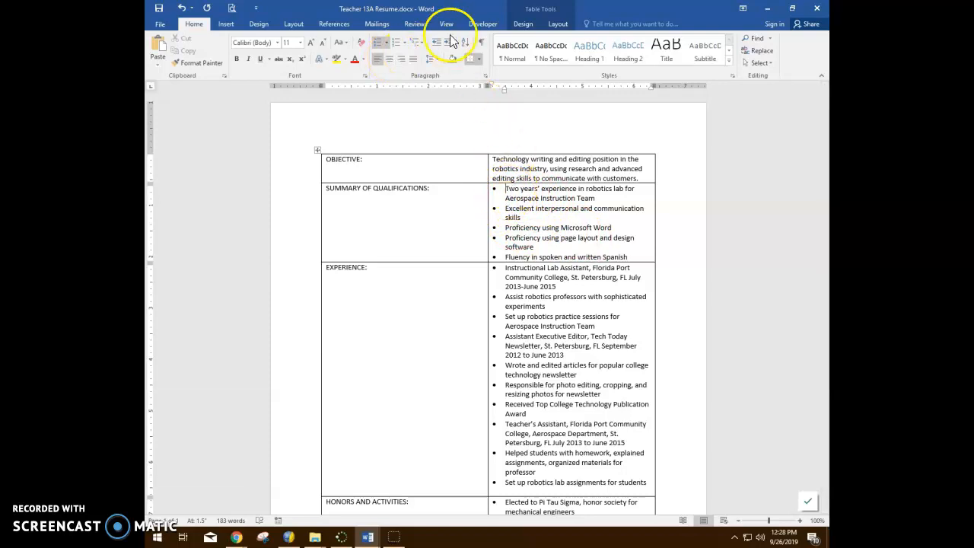
click(182, 7)
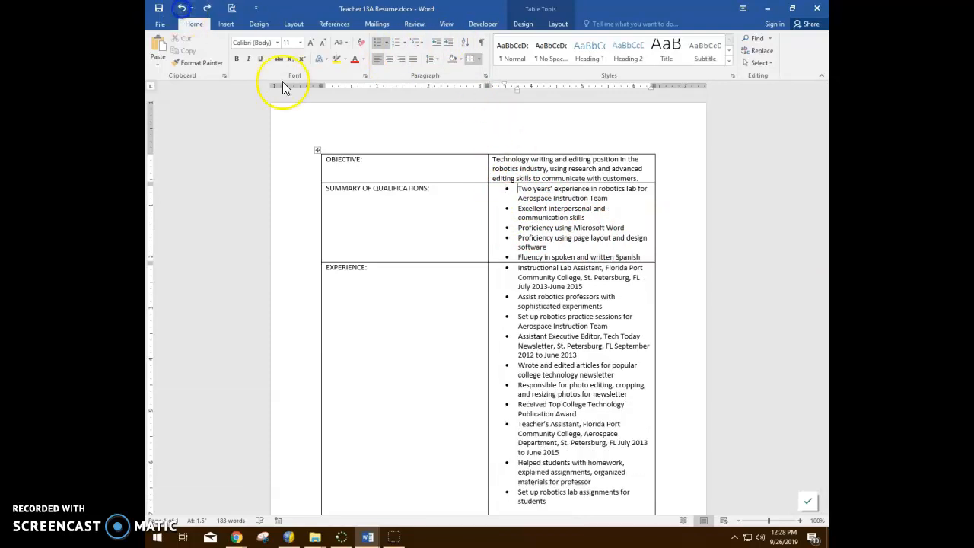
Decrease the indent of the bulleted lists from the start of the first Summary of Qualifications bullet and check all rows.
click(525, 211)
click(516, 191)
click(438, 43)
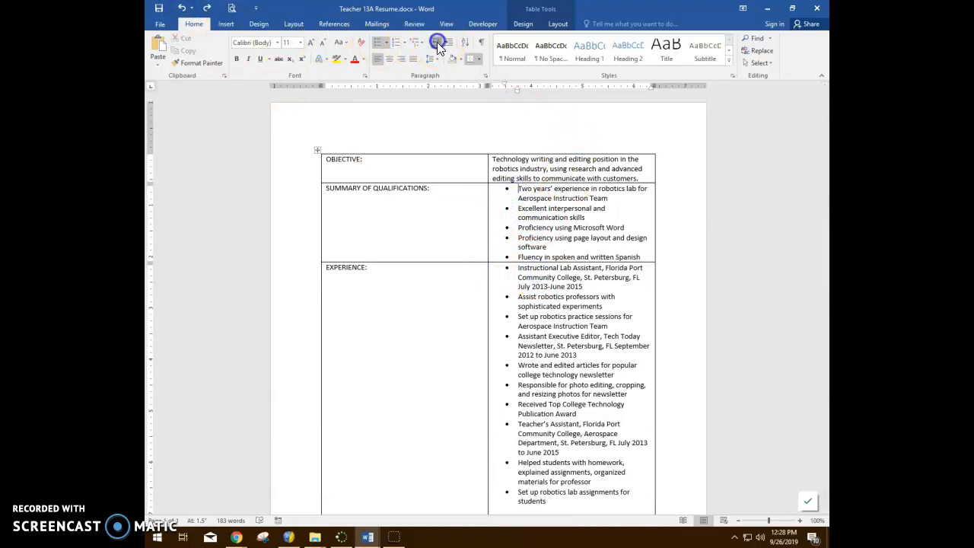
scroll(532, 304, down, 4)
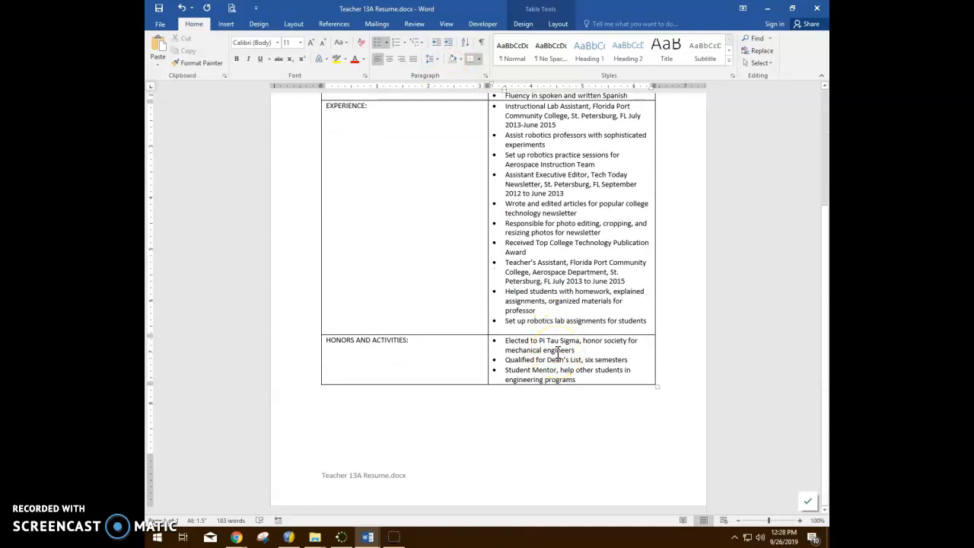
click(474, 381)
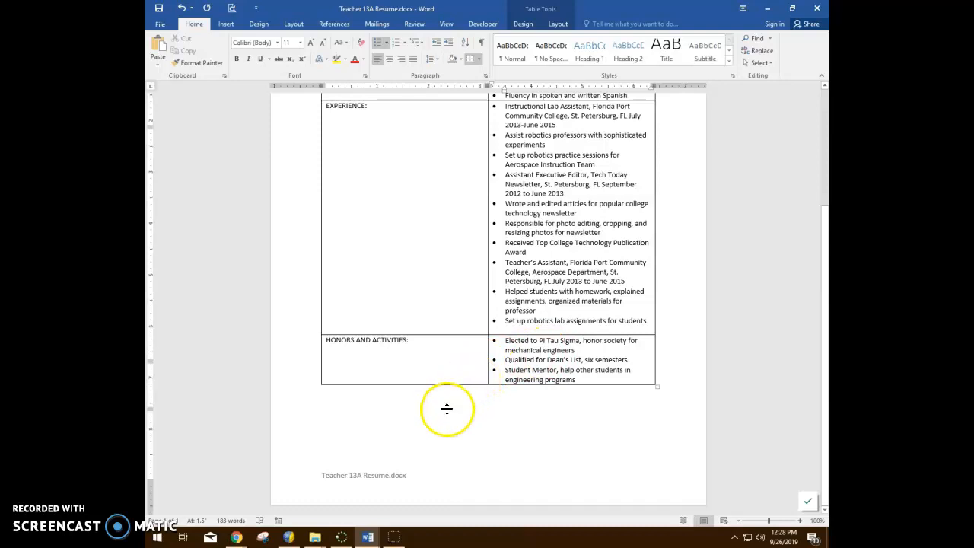
scroll(447, 407, up, 2)
scroll(448, 410, up, 2)
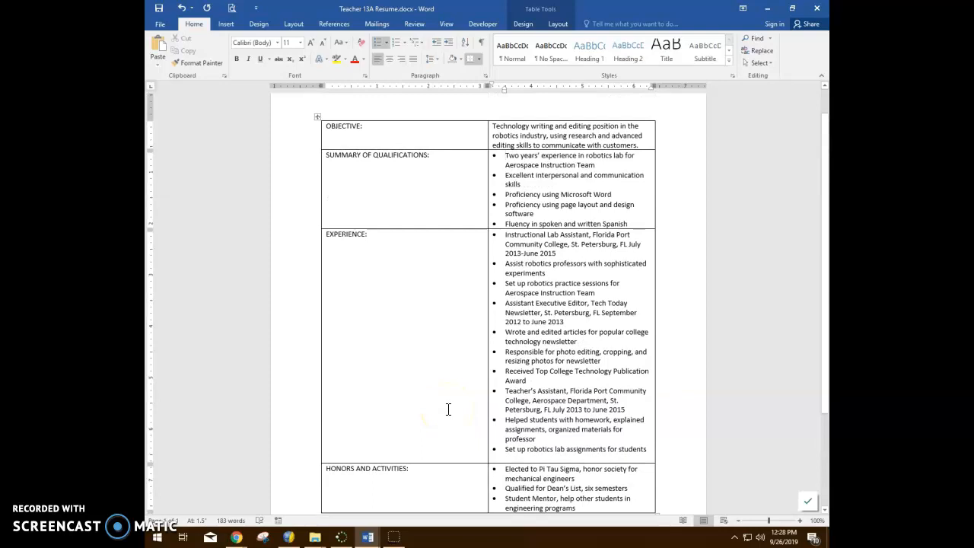
scroll(448, 409, down, 2)
scroll(448, 409, up, 1)
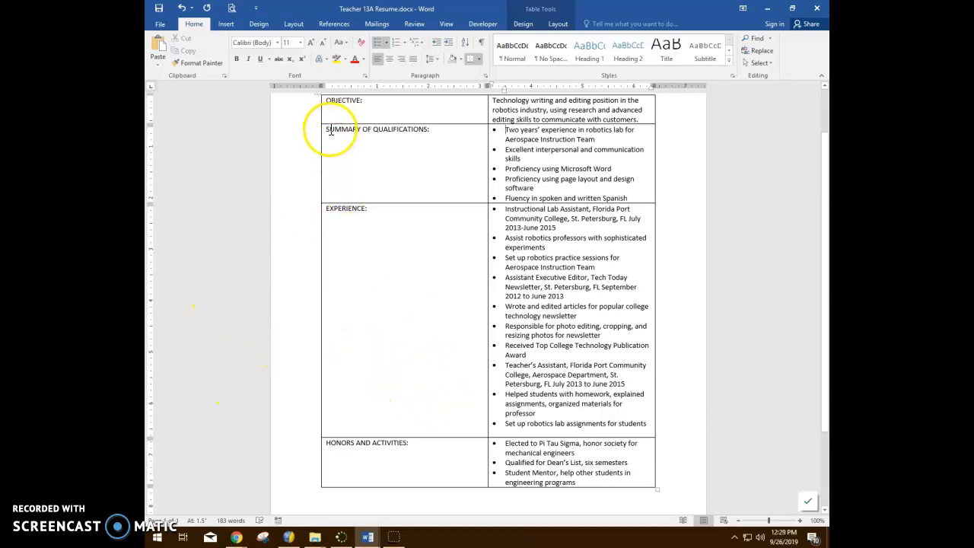
Try copying the plain format of the Experience and Honors headings onto the two Instructional Lab Assistant duties with Format Painter.
click(326, 211)
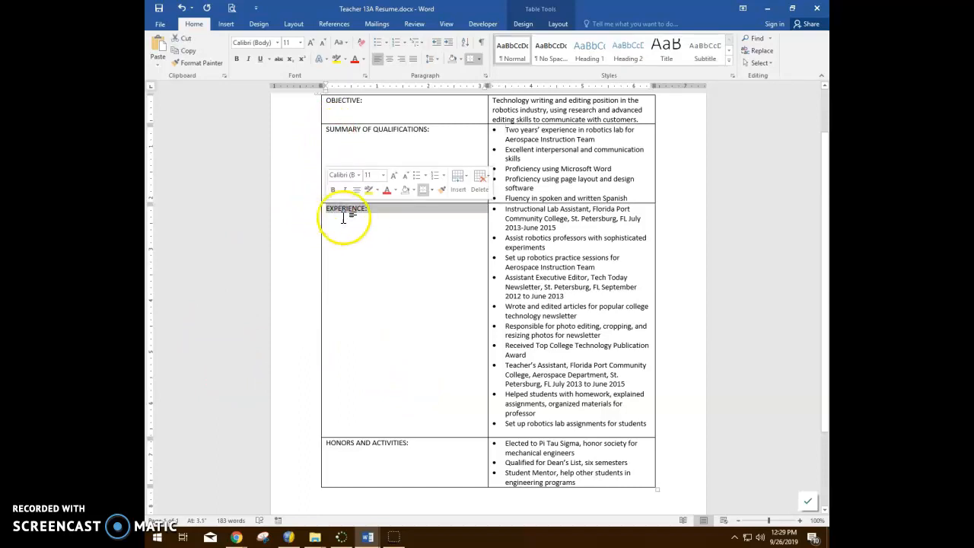
double_click(328, 212)
drag(362, 233, 428, 450)
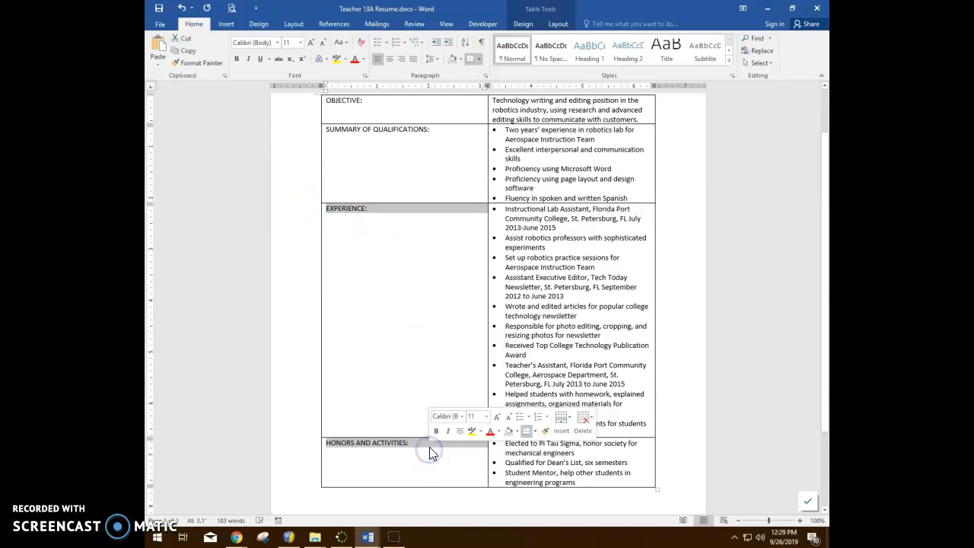
click(196, 64)
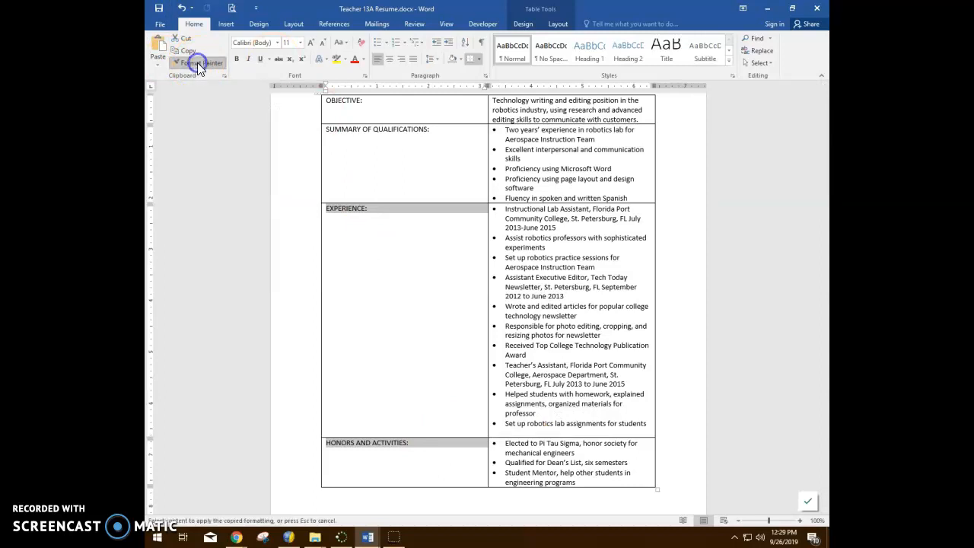
click(382, 232)
drag(496, 241, 589, 269)
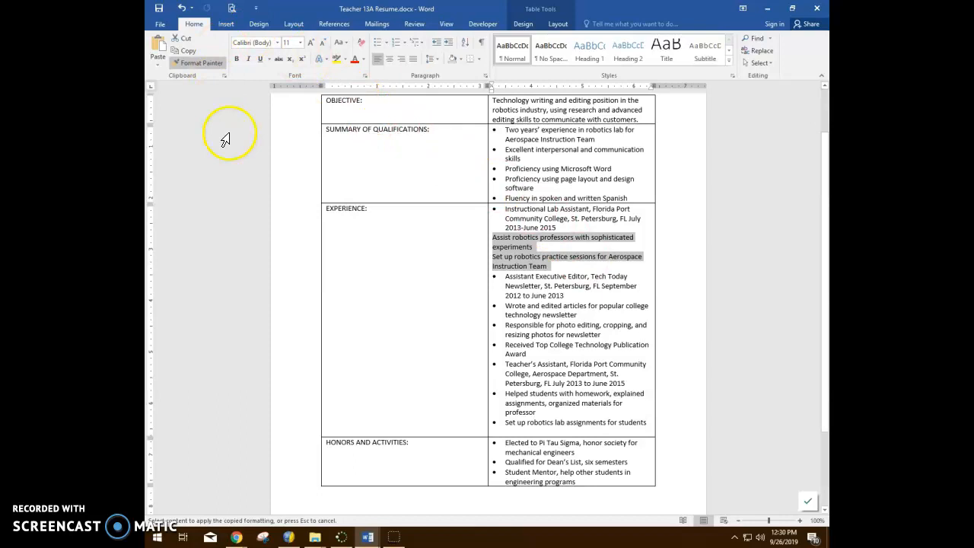
click(560, 305)
scroll(558, 311, up, 2)
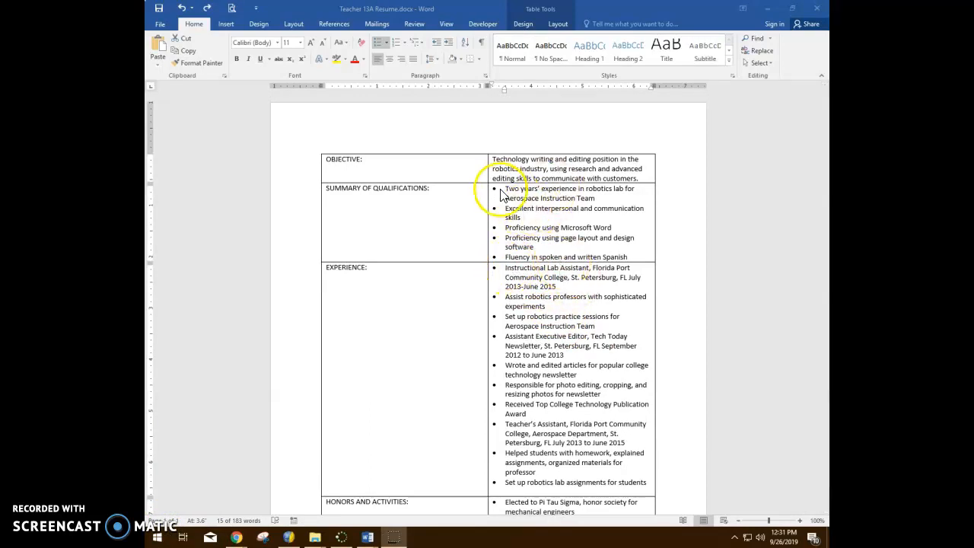
Remove the bullets from all second-column text in the Experience and Honors and Activities rows.
scroll(542, 282, down, 4)
scroll(542, 281, up, 4)
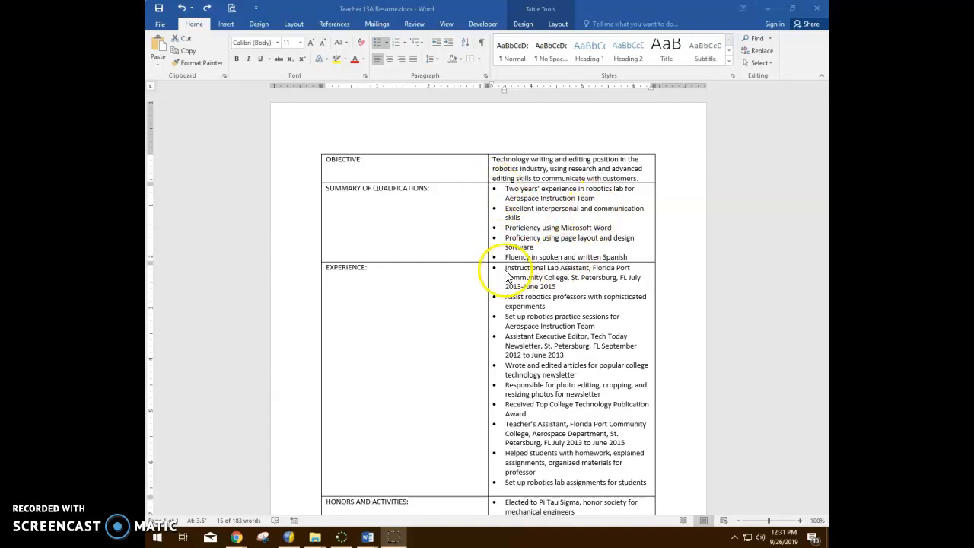
drag(497, 268, 560, 317)
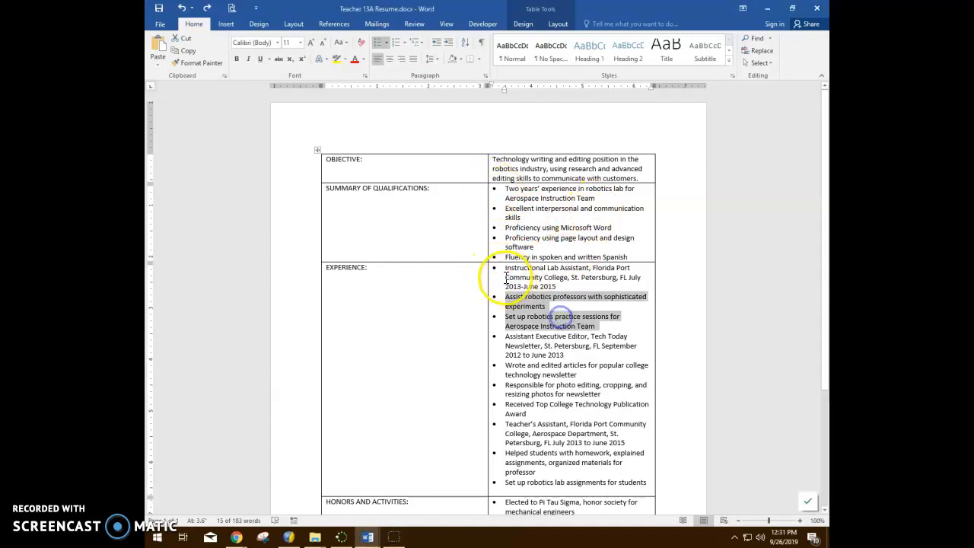
drag(498, 265, 626, 469)
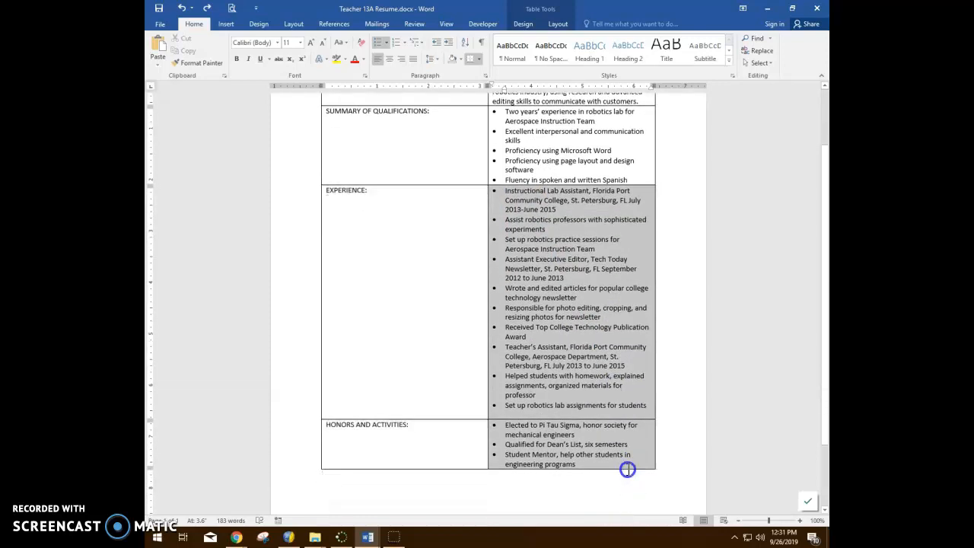
click(376, 43)
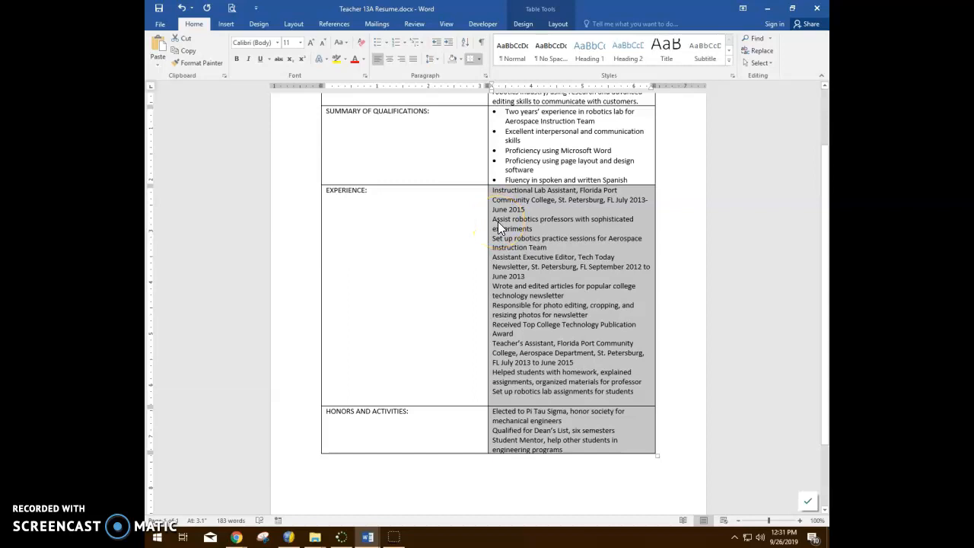
click(541, 275)
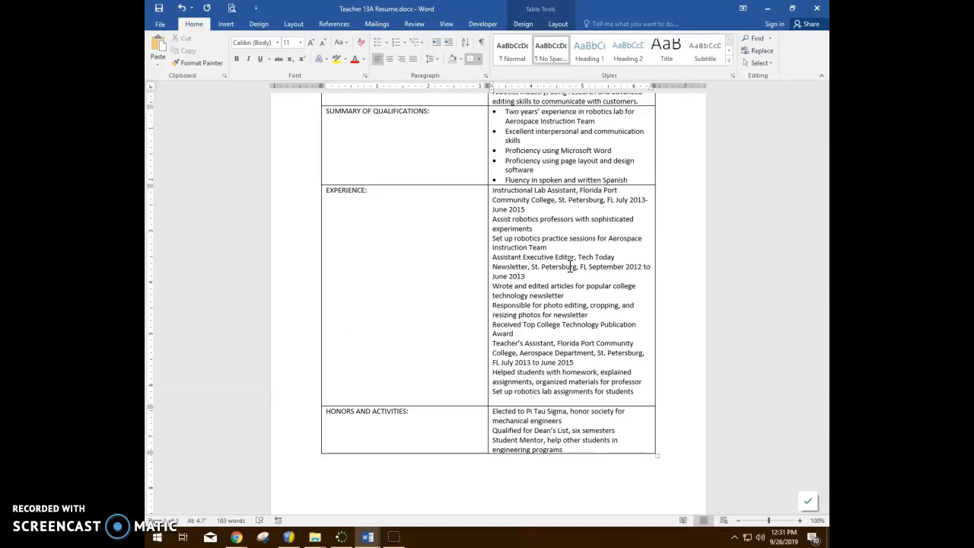
Try copying the bullet format of the last two qualifications onto the Experience text with Format Painter, and undo it.
scroll(570, 265, down, 2)
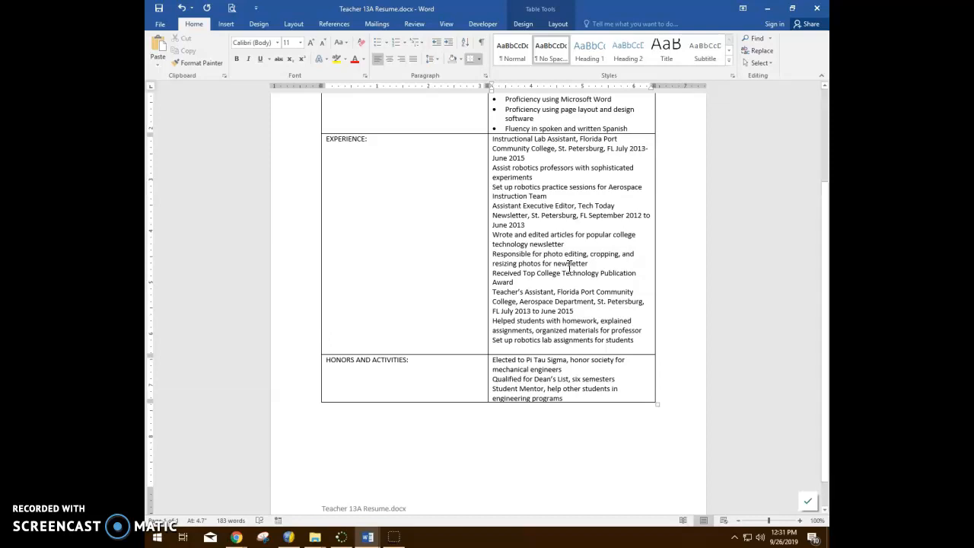
scroll(569, 264, up, 3)
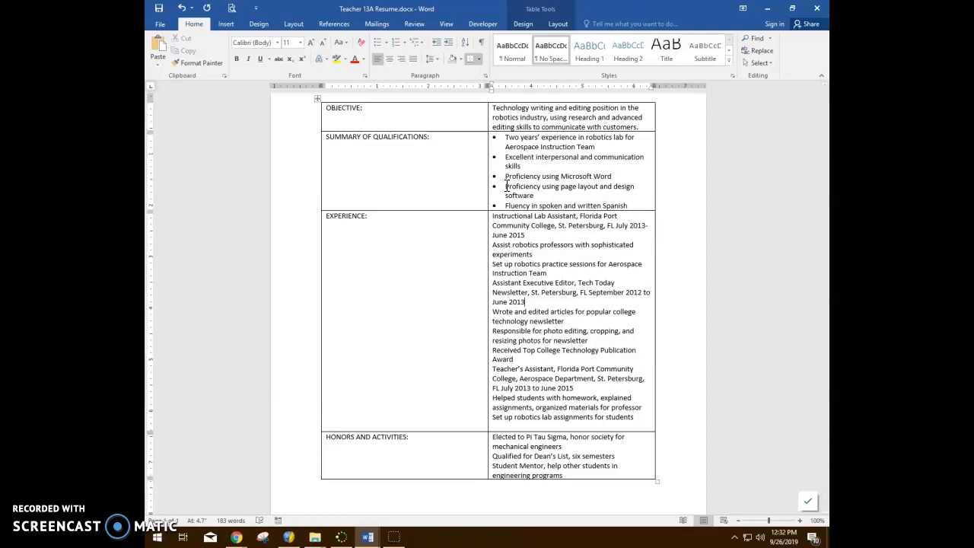
drag(501, 186, 633, 207)
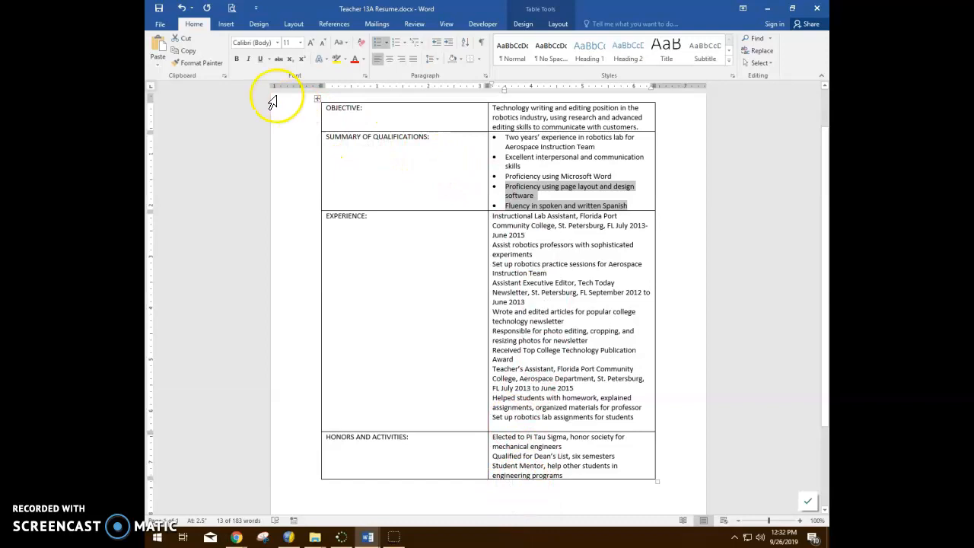
click(200, 63)
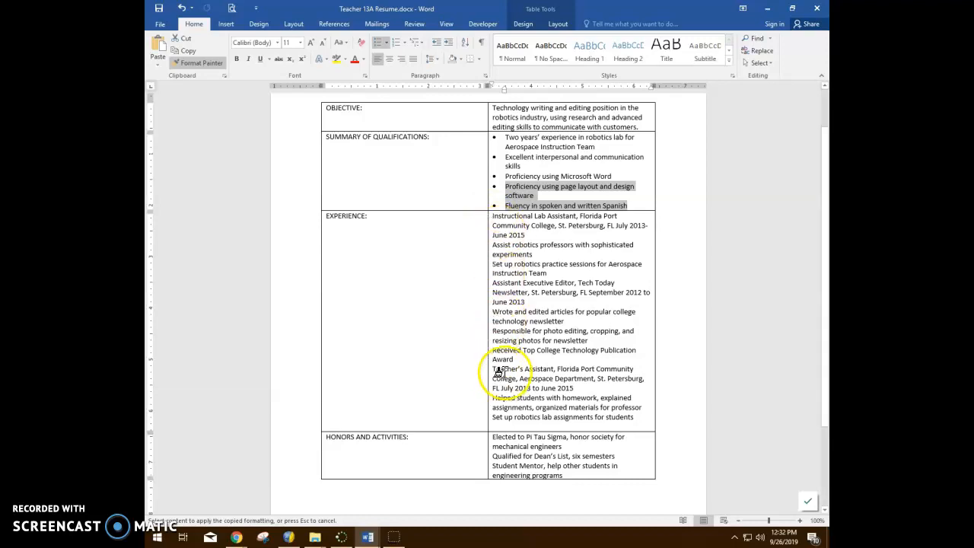
click(486, 247)
click(487, 248)
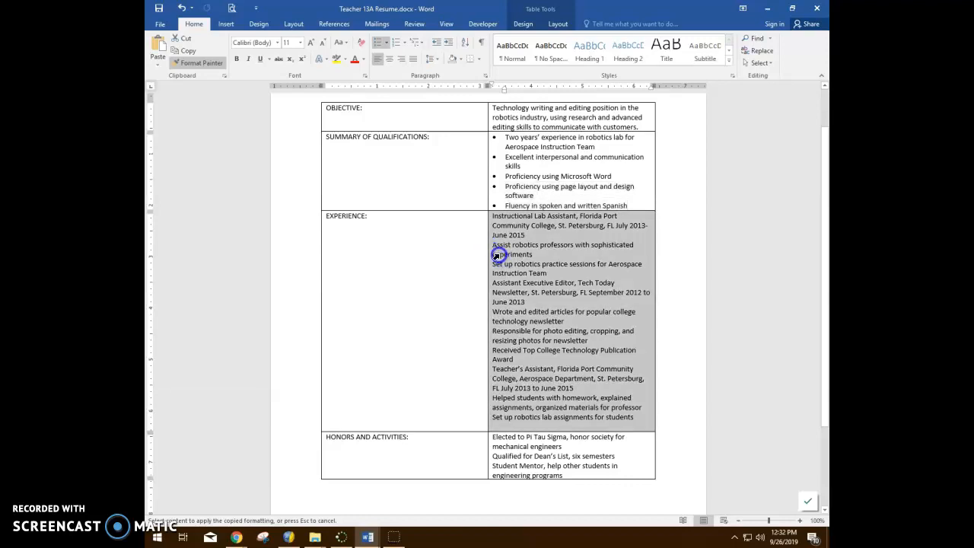
click(181, 8)
Copy the bullet format of "Proficiency using page layout and design software" onto the two Instructional Lab Assistant duties with Format Painter.
drag(503, 191, 631, 198)
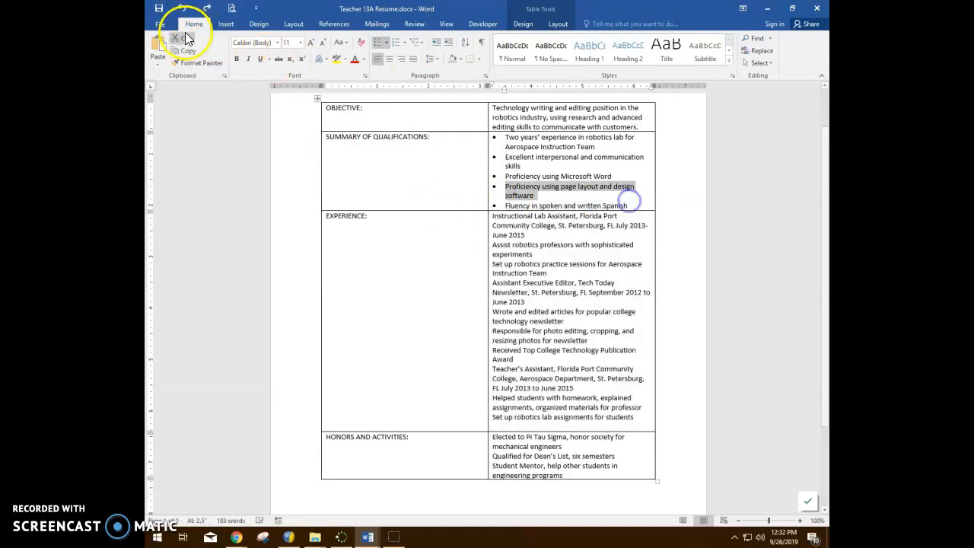
click(193, 63)
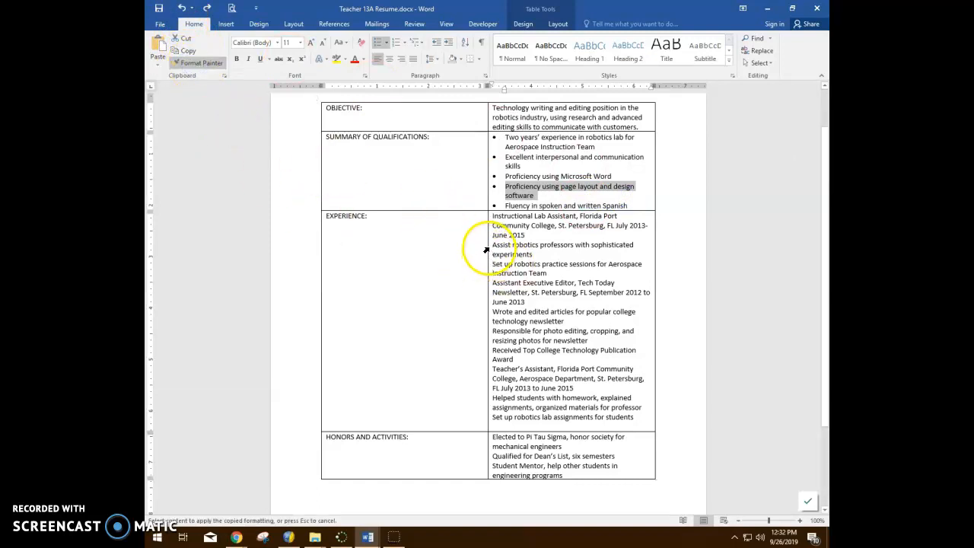
mouse_move(487, 245)
mouse_down()
mouse_move(531, 251)
mouse_move(543, 272)
mouse_up()
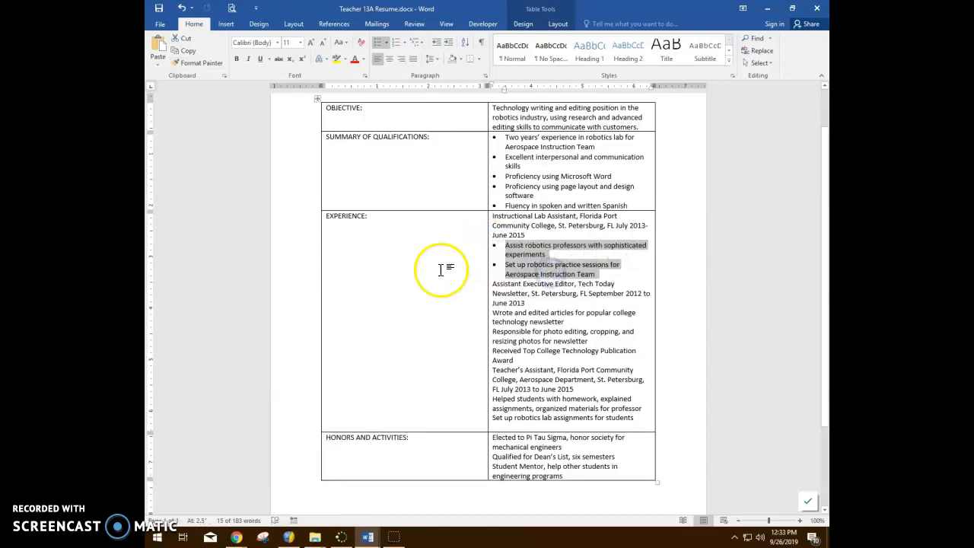
Copy the bullet format from those duties onto the three Assistant Executive Editor duties with Format Painter.
click(192, 63)
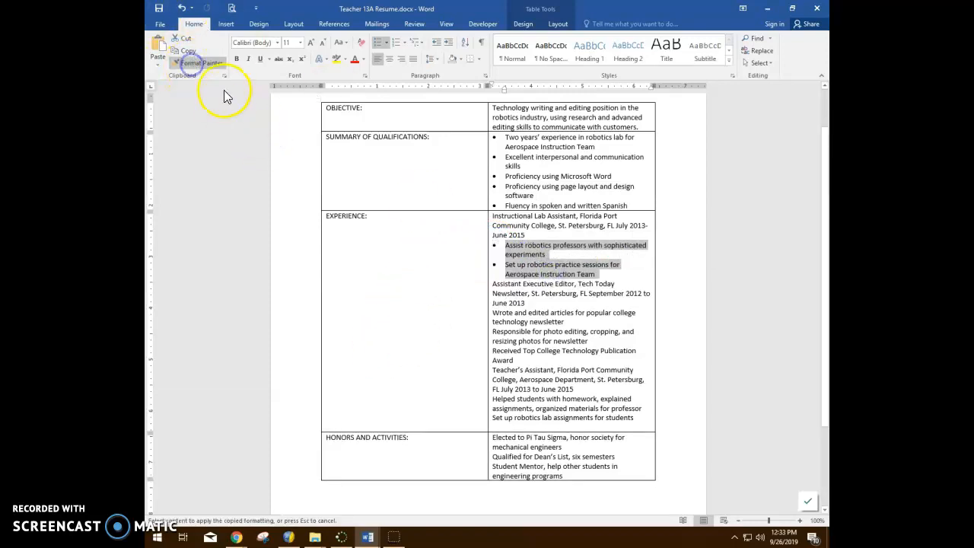
click(488, 314)
mouse_move(488, 314)
mouse_down()
mouse_move(524, 343)
mouse_move(525, 362)
mouse_up()
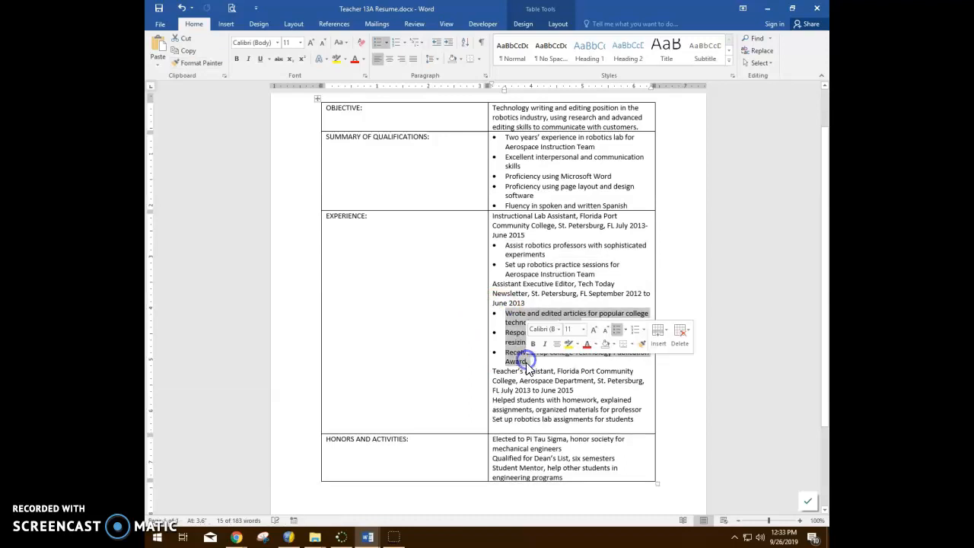
Copy the bullet format of the Assistant Executive Editor duties onto the two Teacher's Assistant duties and the three Honors and Activities entries with Format Painter.
click(188, 65)
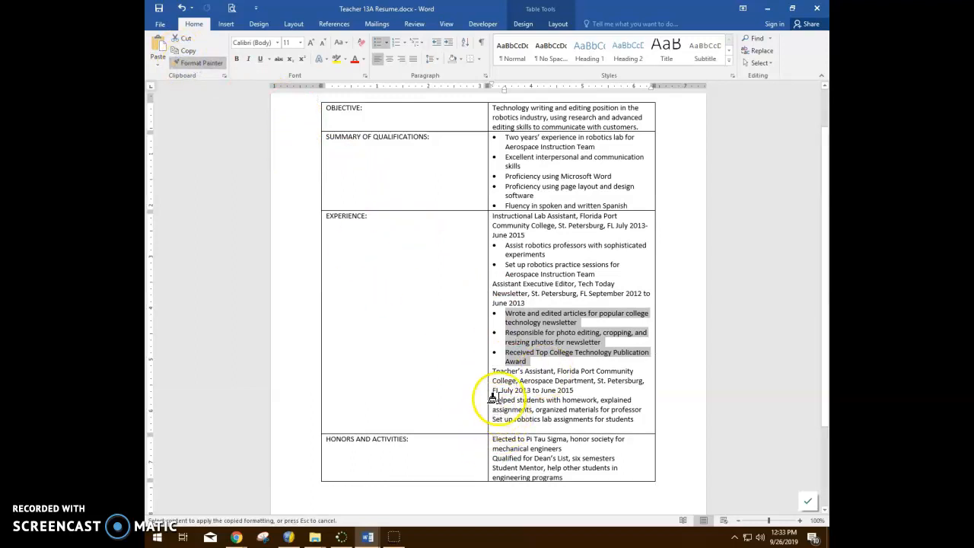
drag(489, 398, 645, 426)
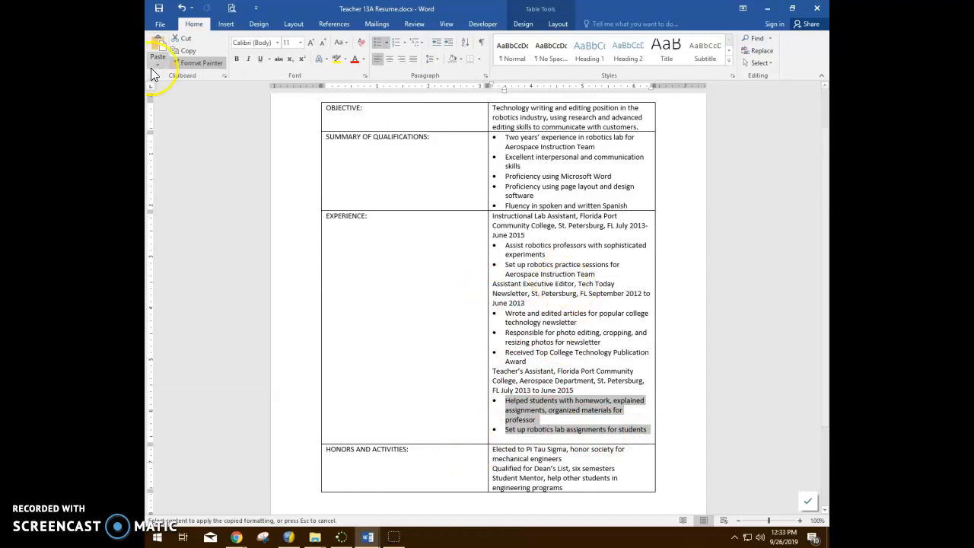
click(196, 67)
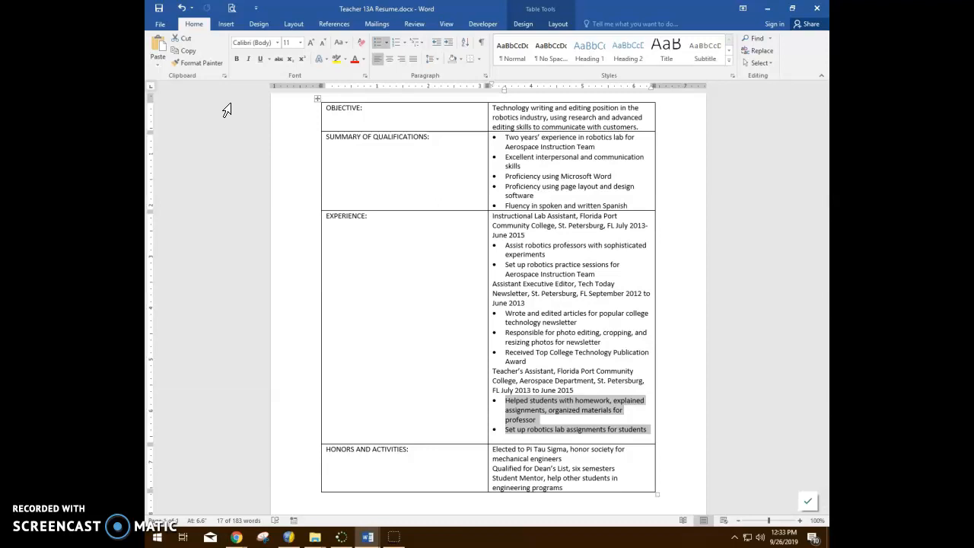
click(204, 63)
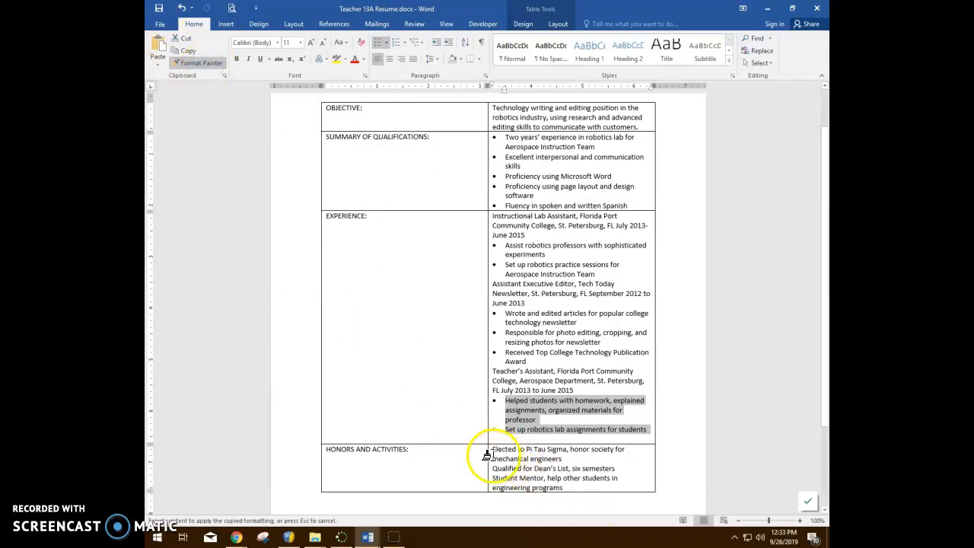
drag(488, 450, 580, 485)
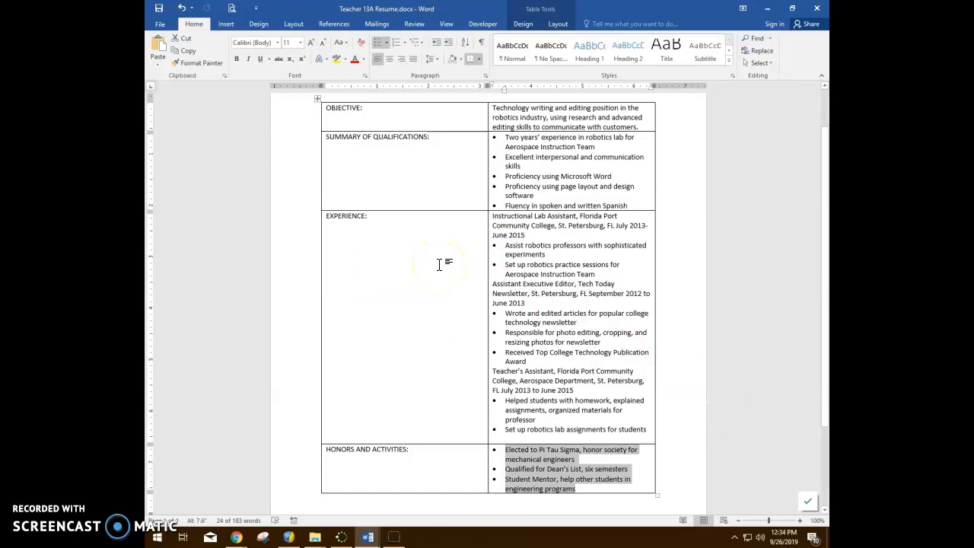
Narrow the table's first column to about 1.62" by moving its border with the second column.
key(ctrl+Home)
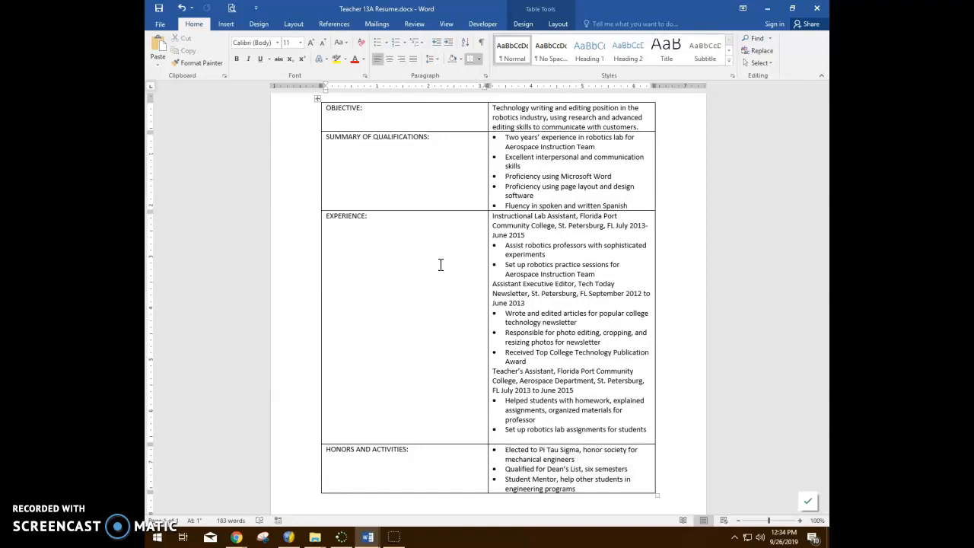
click(524, 23)
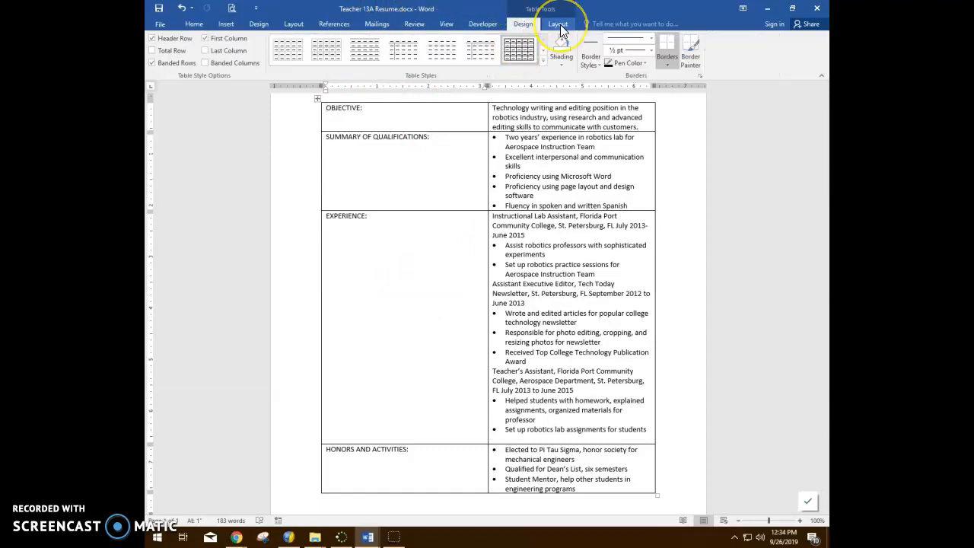
click(559, 27)
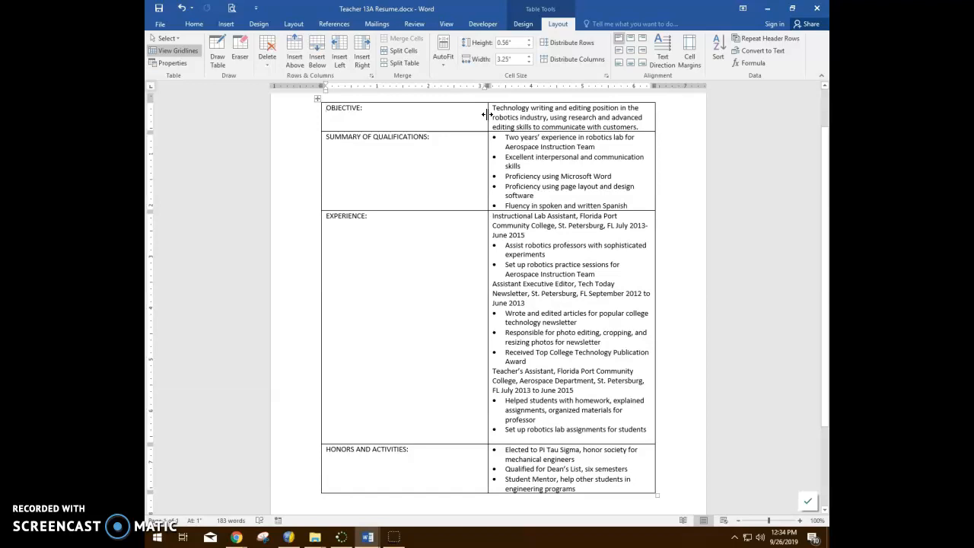
drag(487, 114, 404, 116)
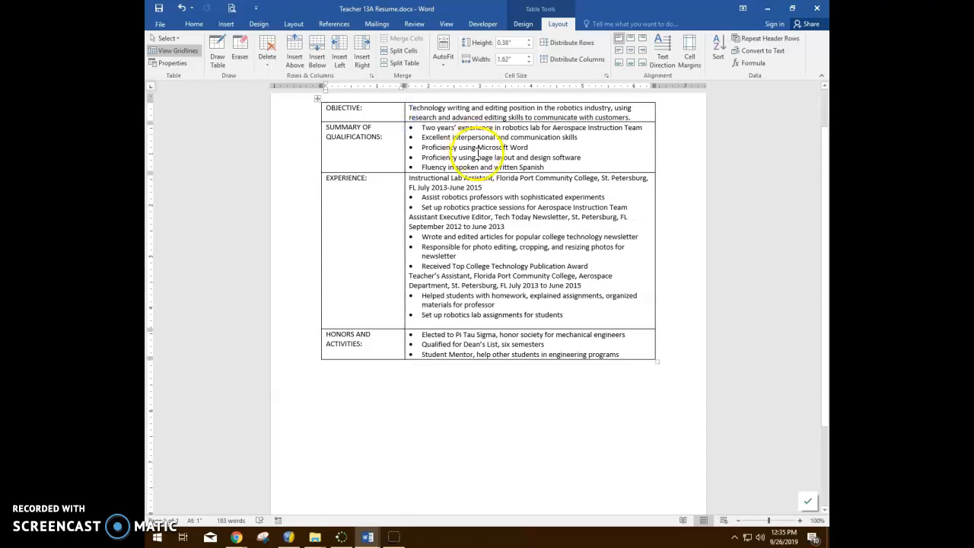
Set the width of the table's first column to 1.4".
click(528, 63)
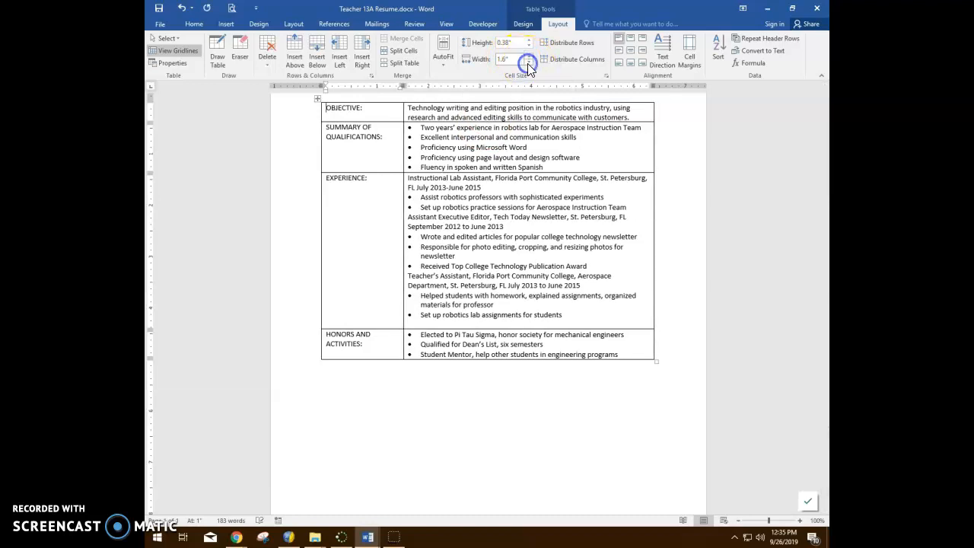
click(528, 63)
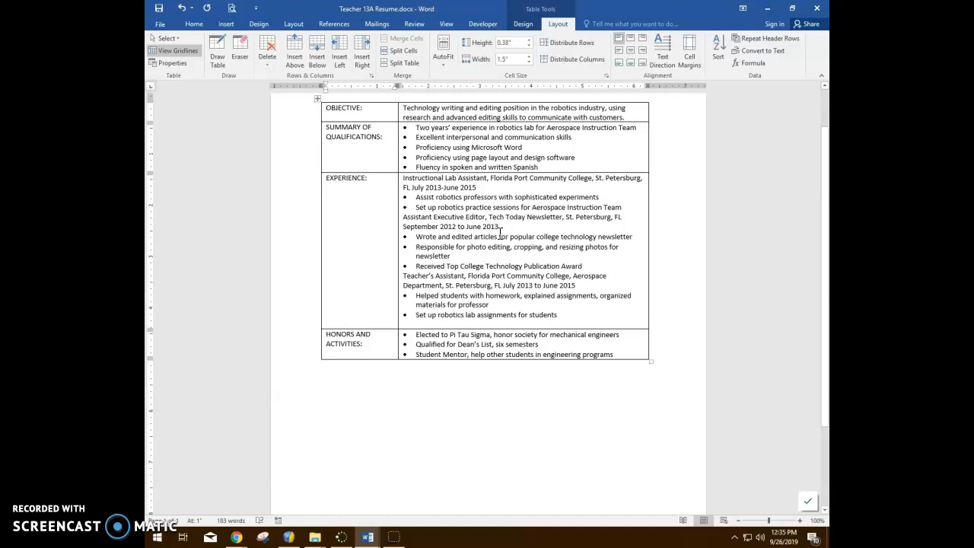
click(466, 218)
click(528, 62)
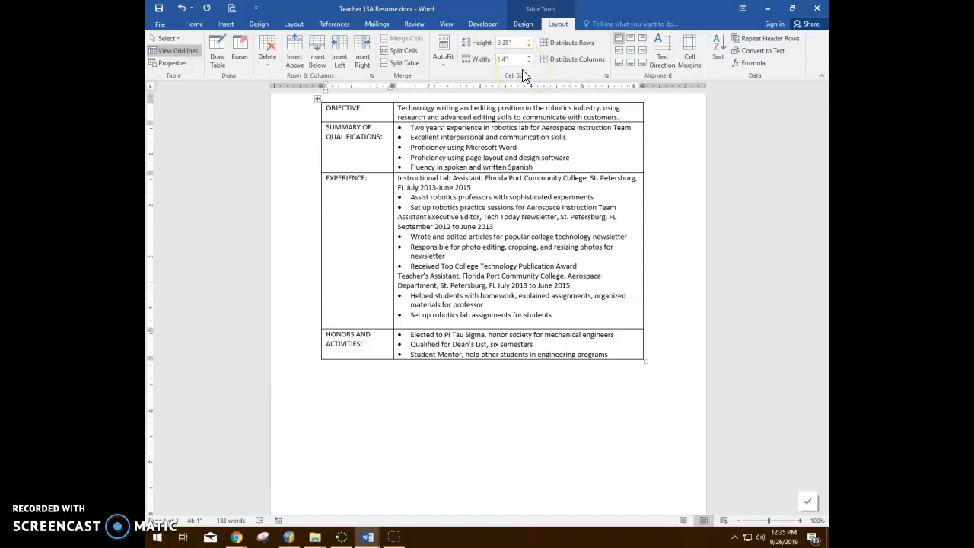
AutoFit the resume table to the window width and save the document.
click(448, 62)
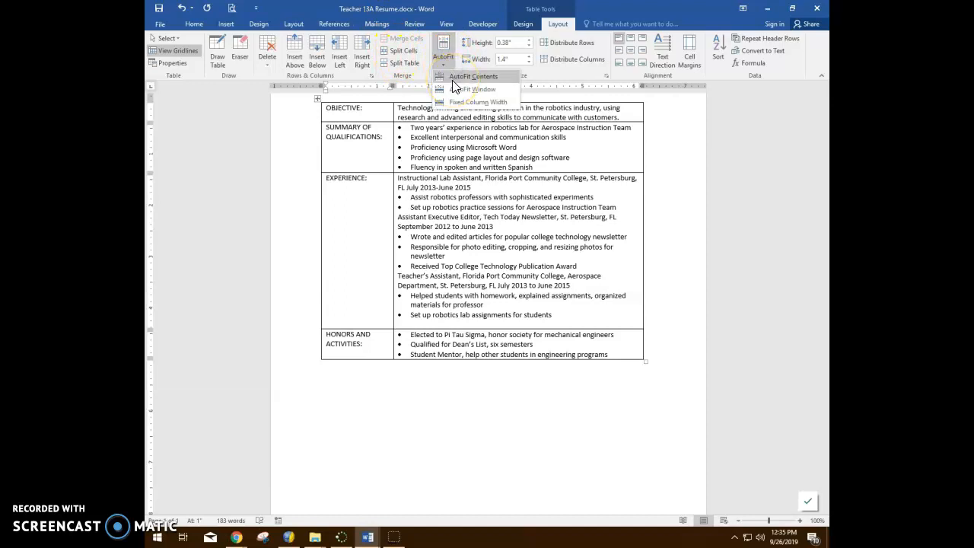
click(455, 85)
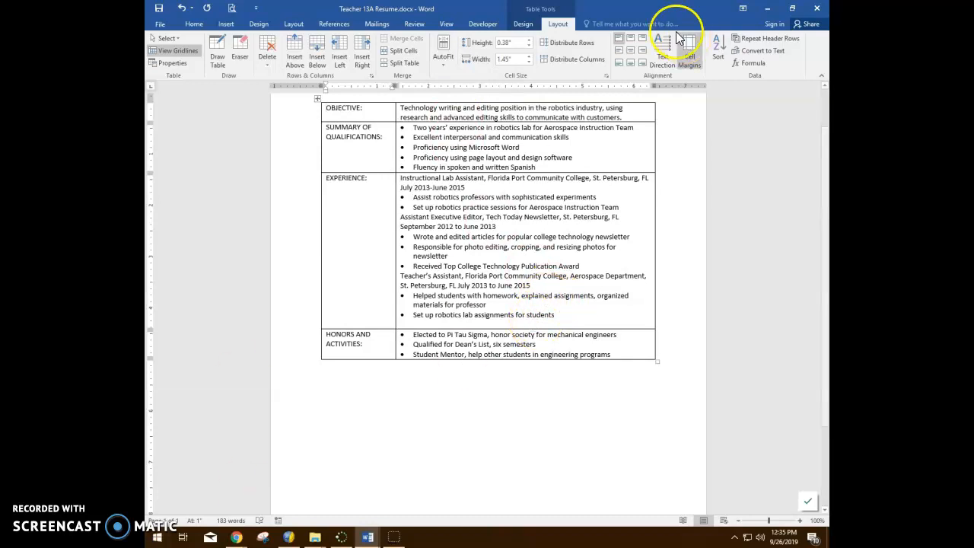
click(159, 9)
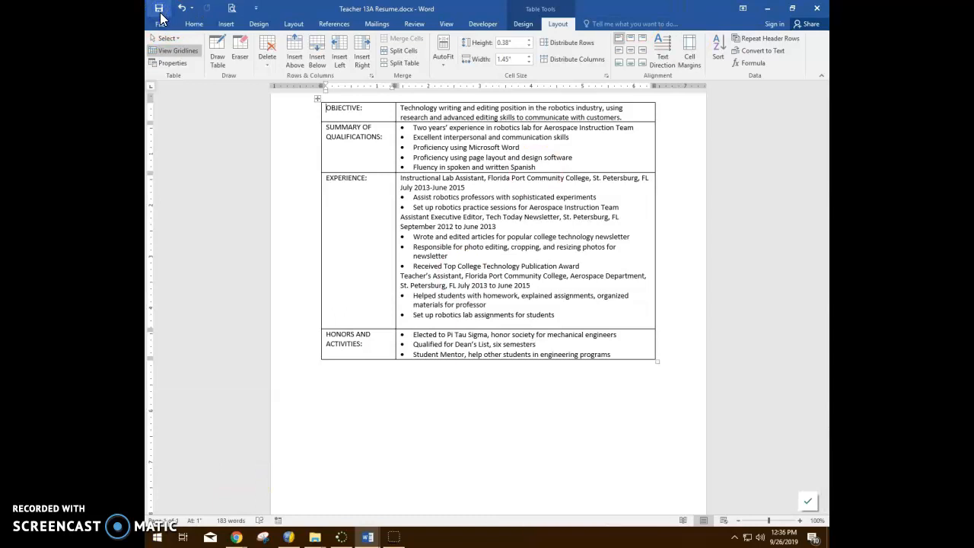